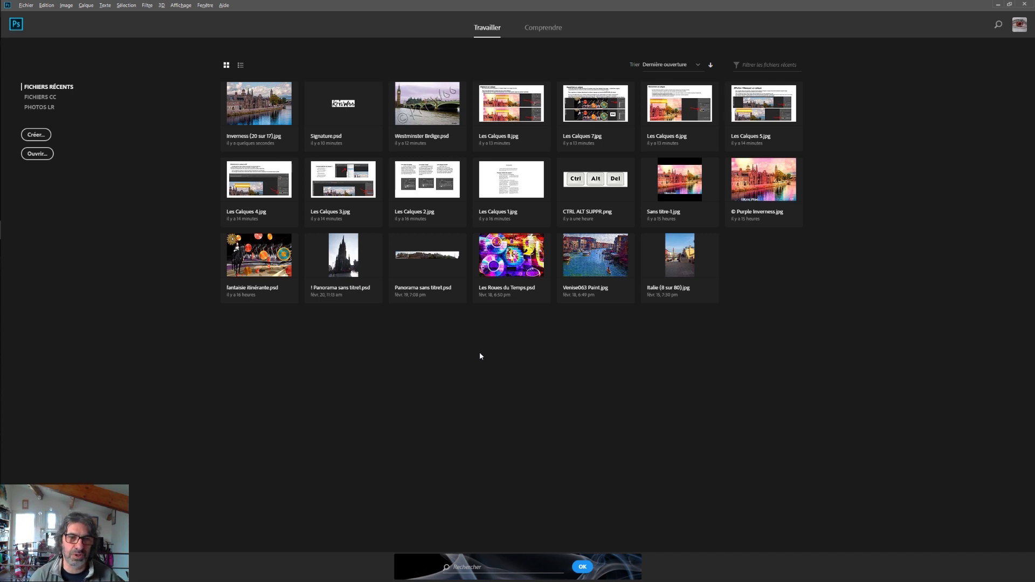
Step: Open the recent photo Inverness (20 sur 17).jpg and display the list of its layers
click(238, 95)
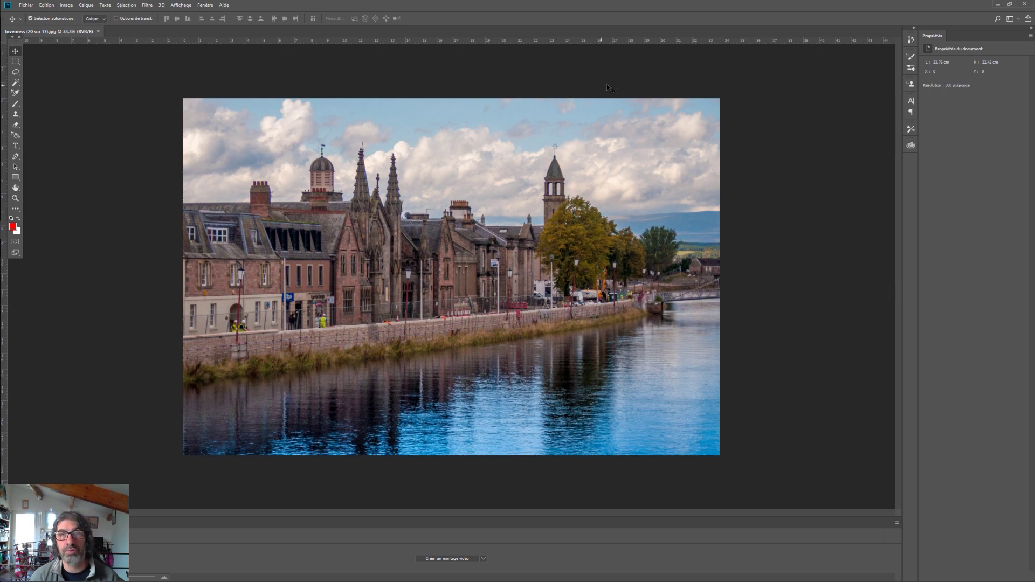
click(206, 5)
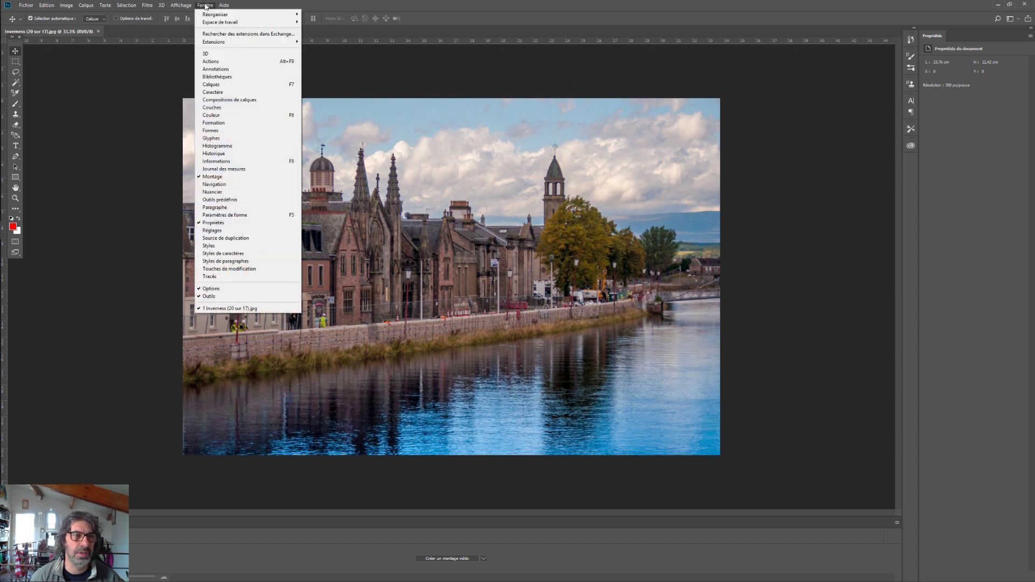
click(230, 88)
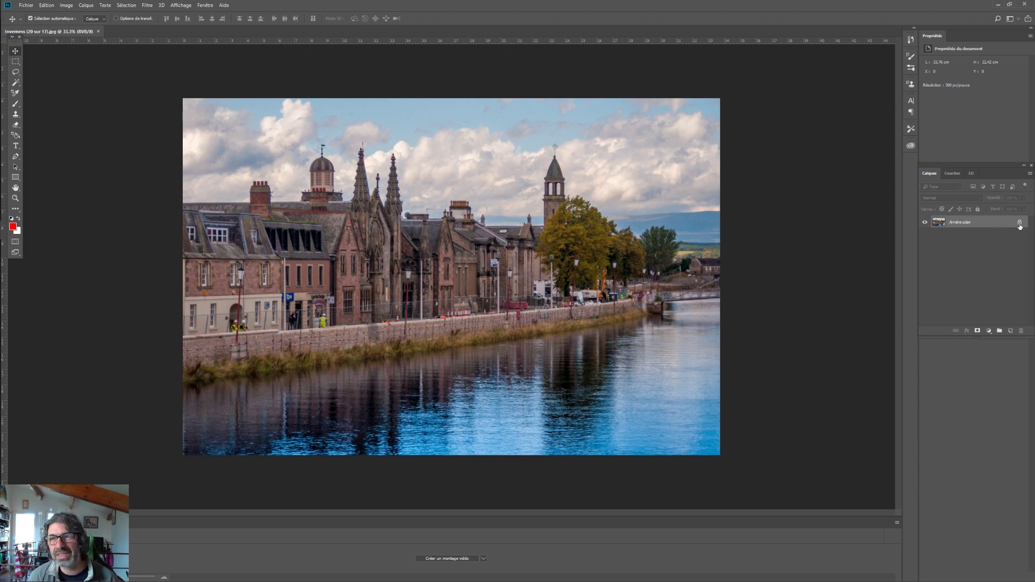
Step: Convert the locked background into a regular layer named "Photo Inverness" with the colour label Violet
double_click(979, 223)
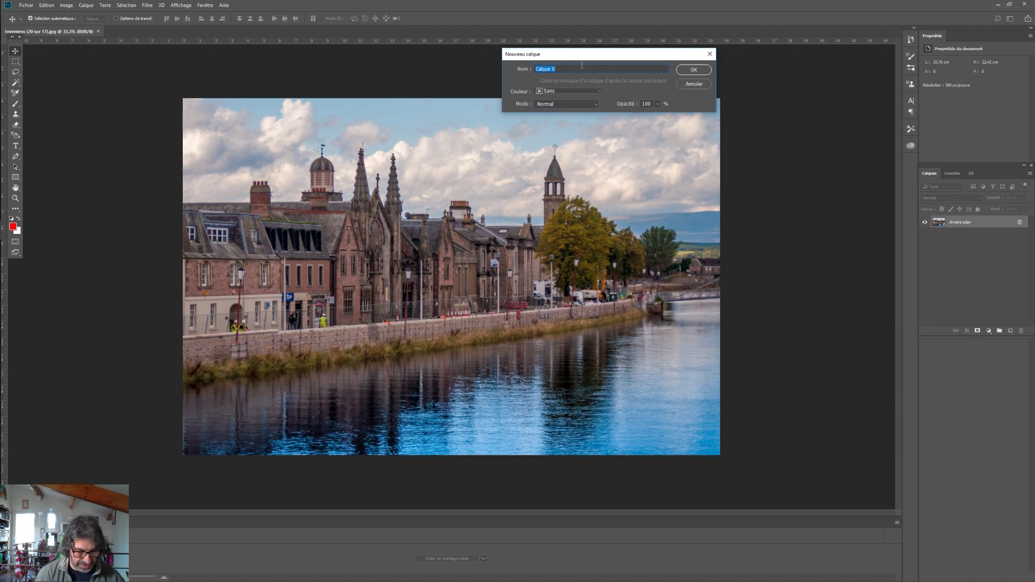
text(Photo Inverness)
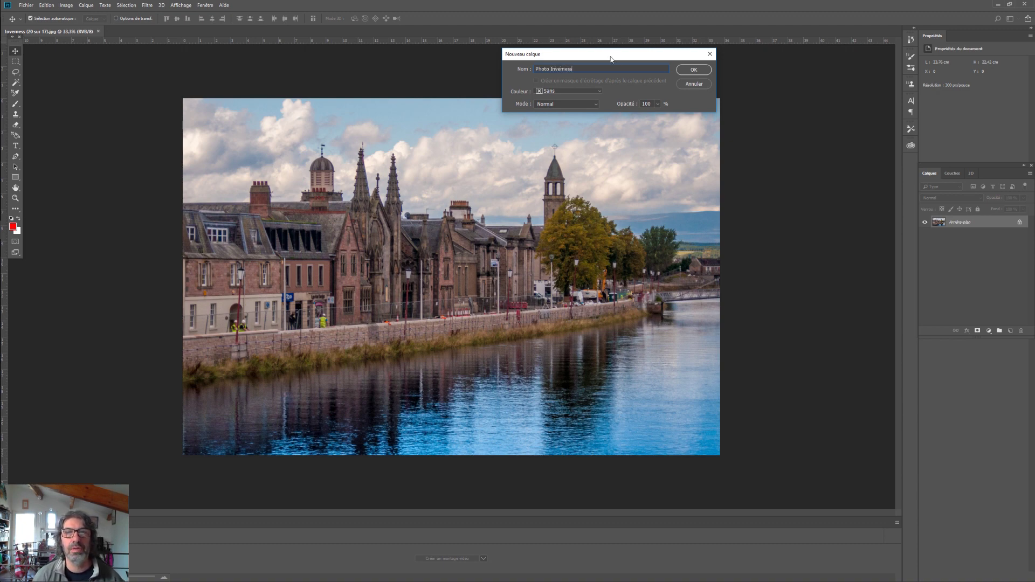
click(601, 94)
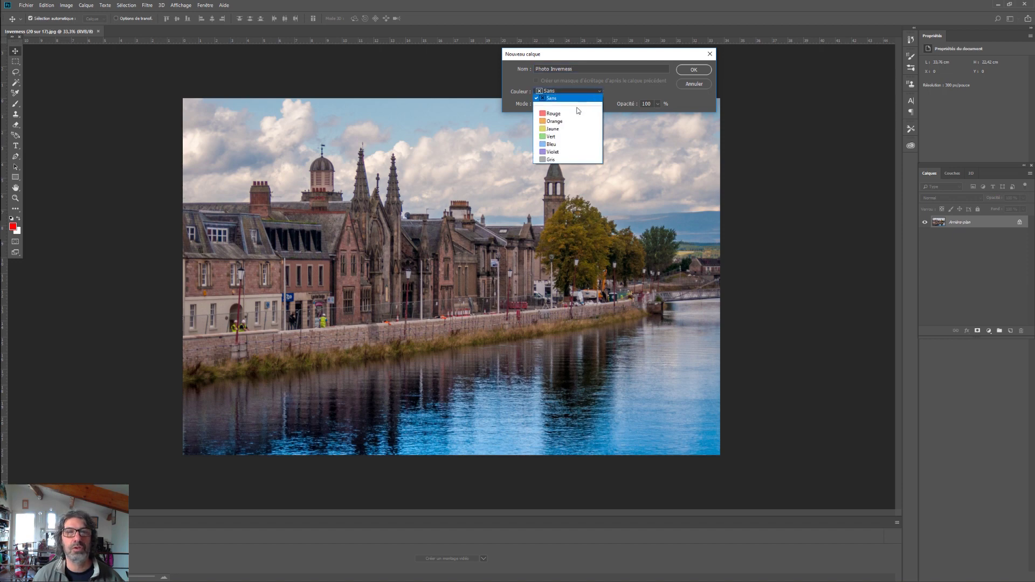
click(554, 149)
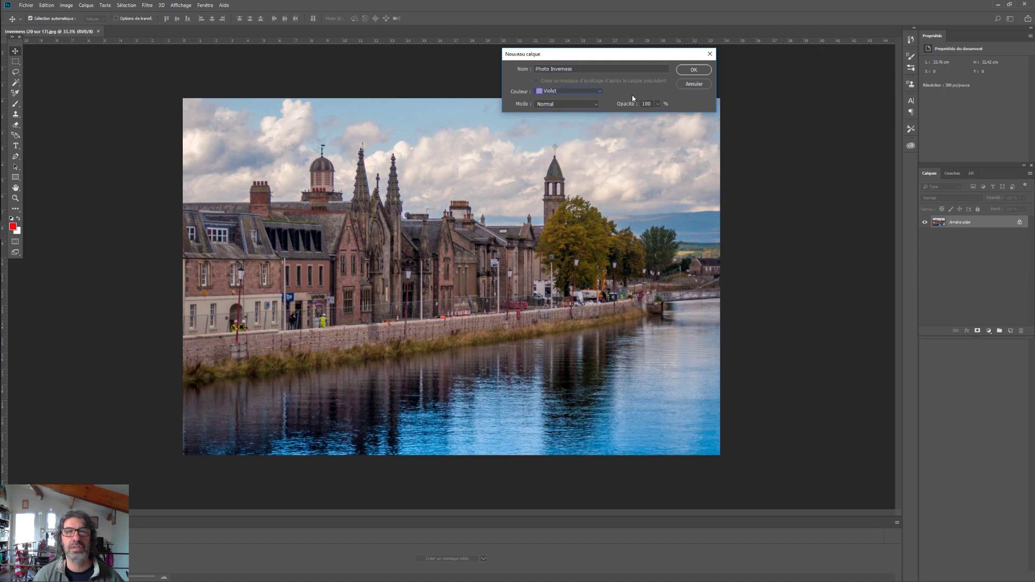
click(694, 70)
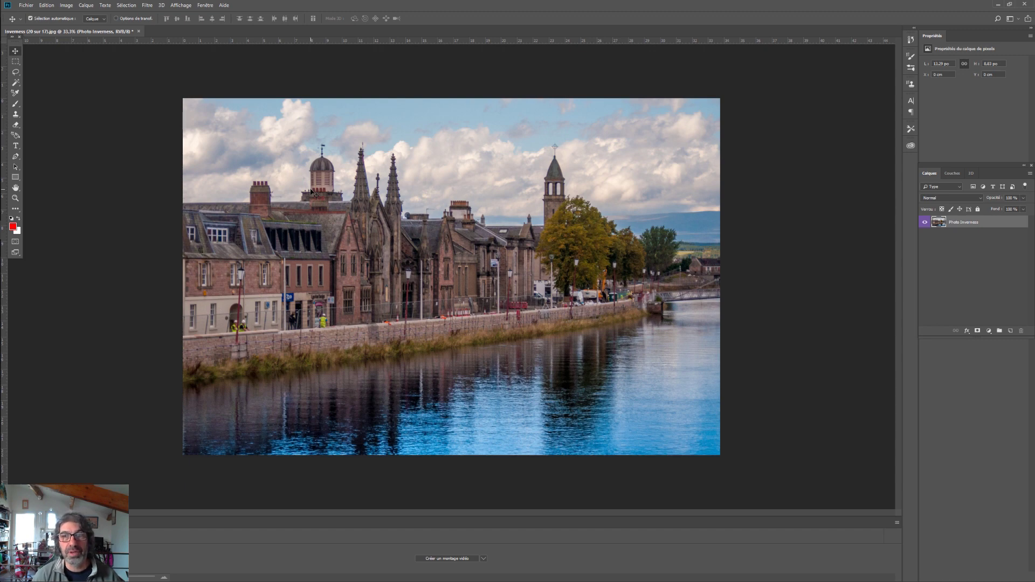
Step: Add a Teinte/Saturation adjustment layer above the photo with the colour label Jaune
click(86, 6)
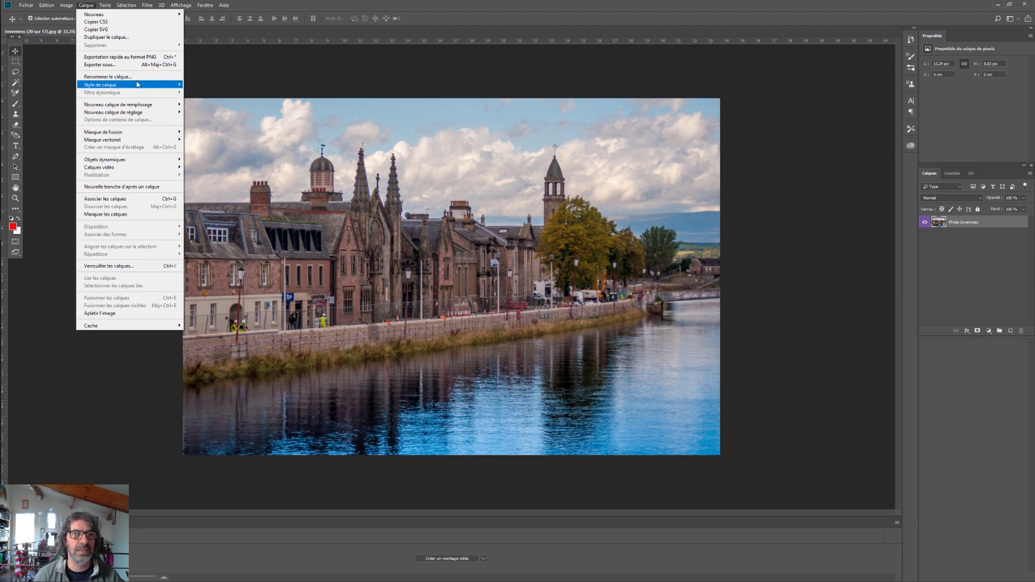
mouse_move(136, 112)
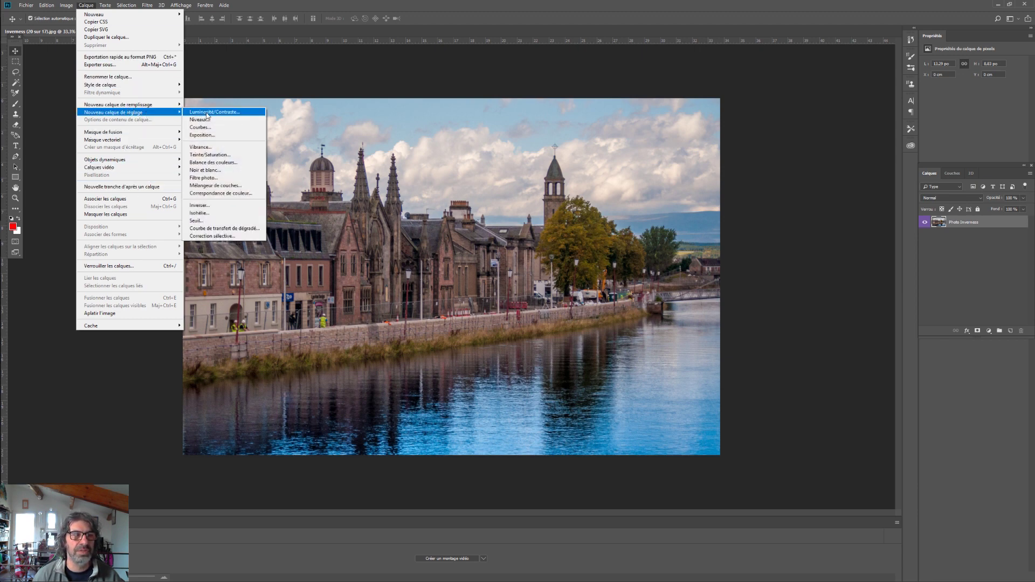
click(221, 156)
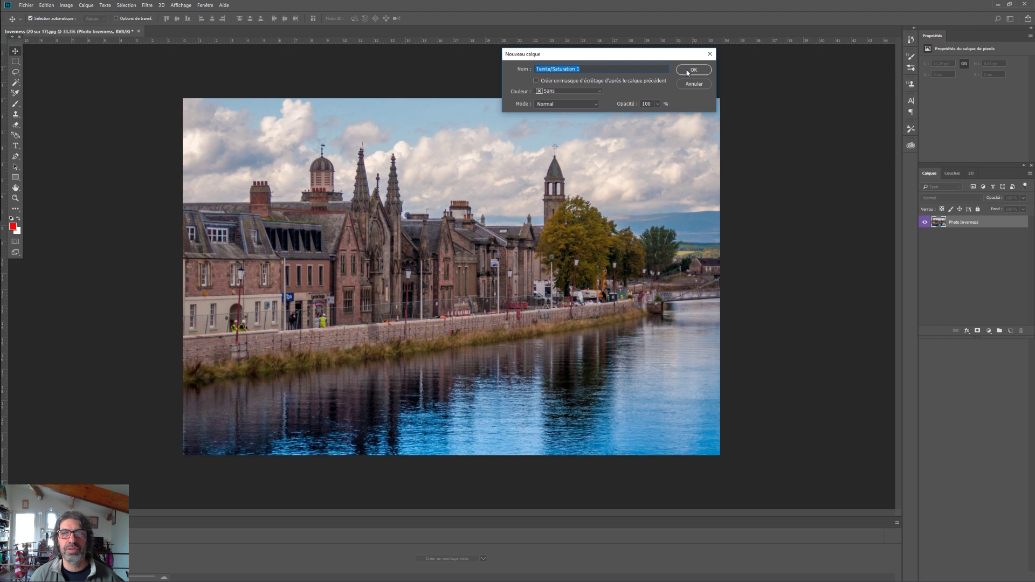
click(592, 92)
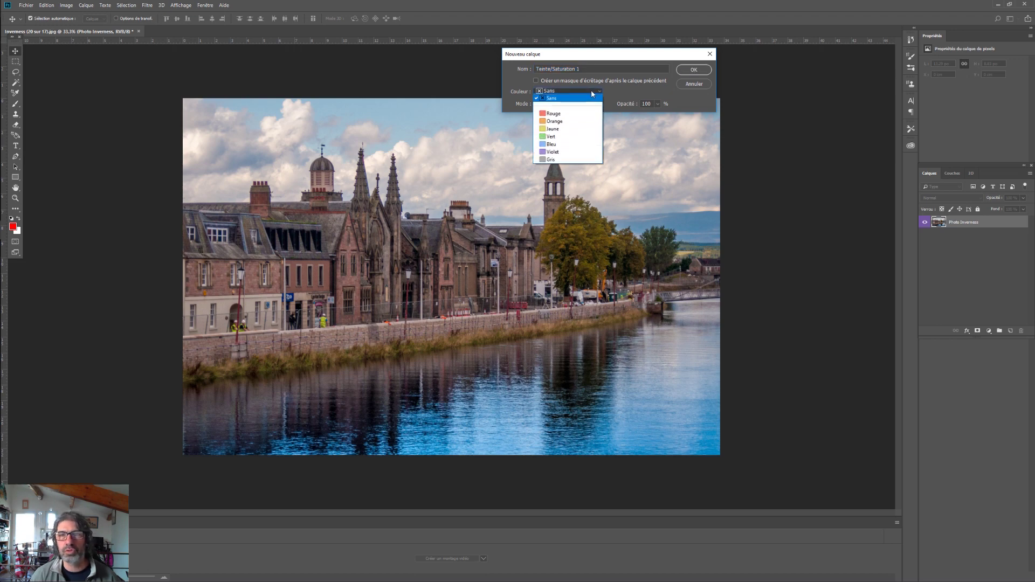
click(559, 130)
click(694, 71)
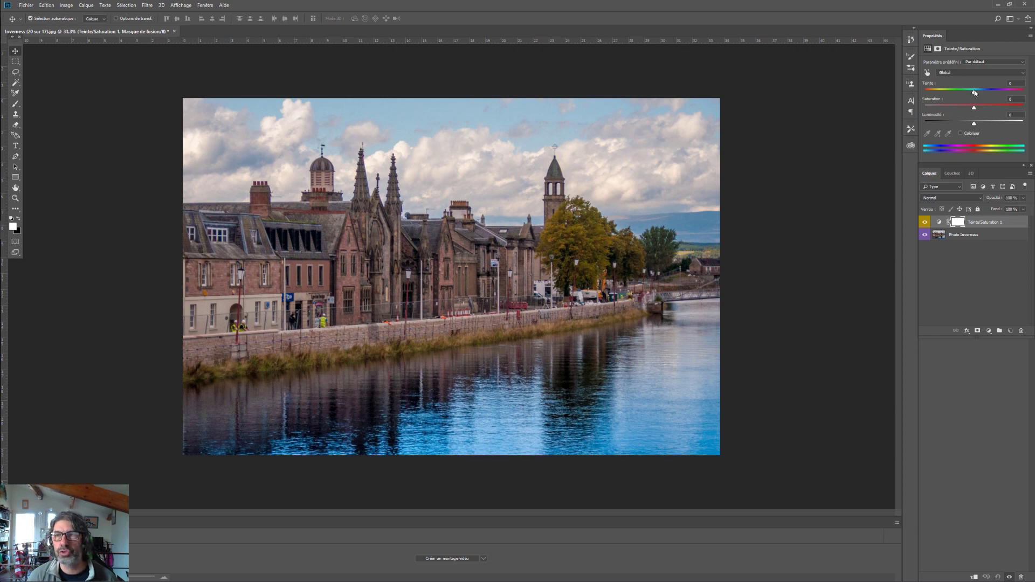
Step: Set the Teinte/Saturation layer to hue +180, saturation +100 and lightness about +38
drag(974, 93, 1033, 92)
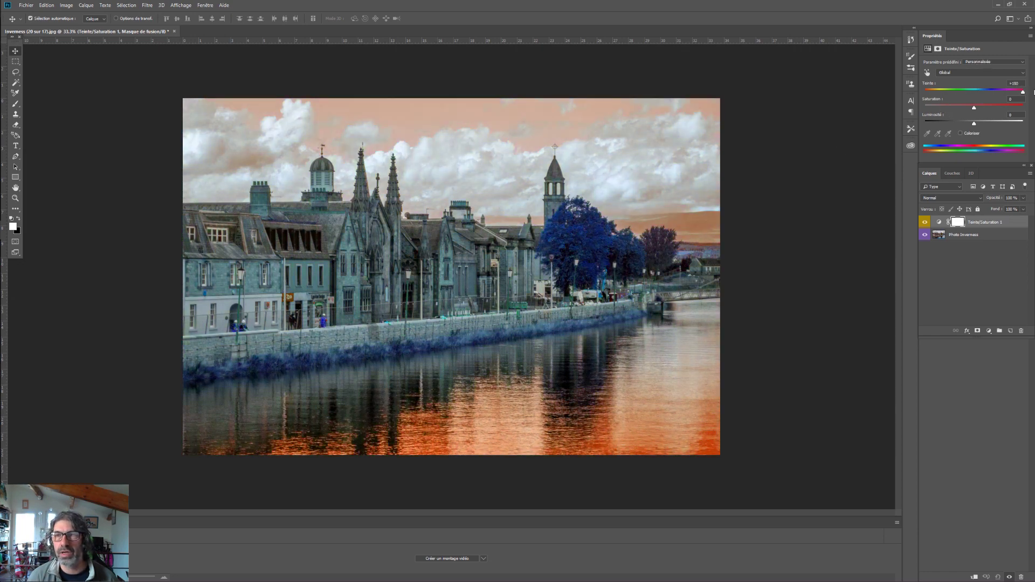
drag(974, 106, 1033, 108)
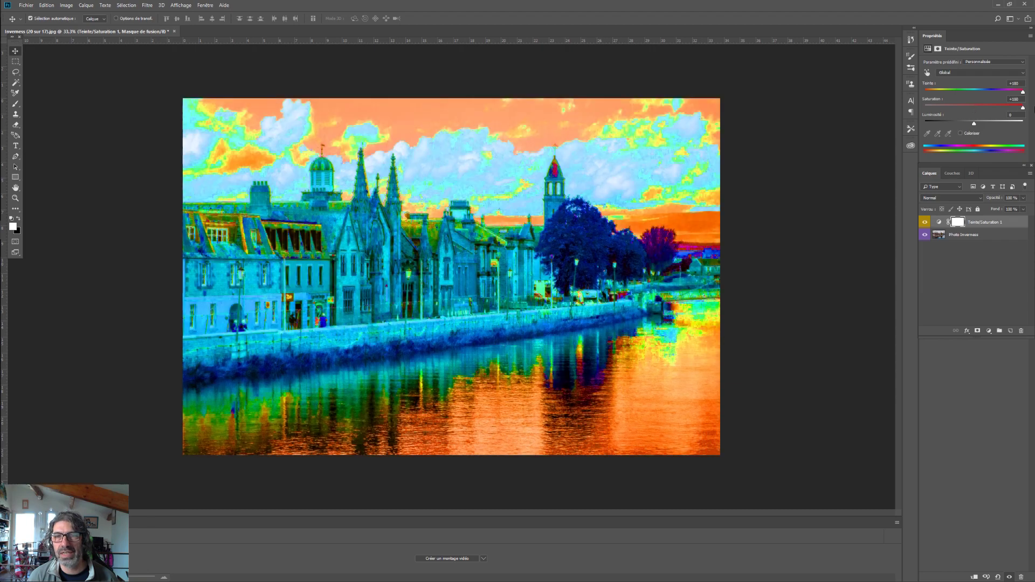
drag(974, 123, 992, 123)
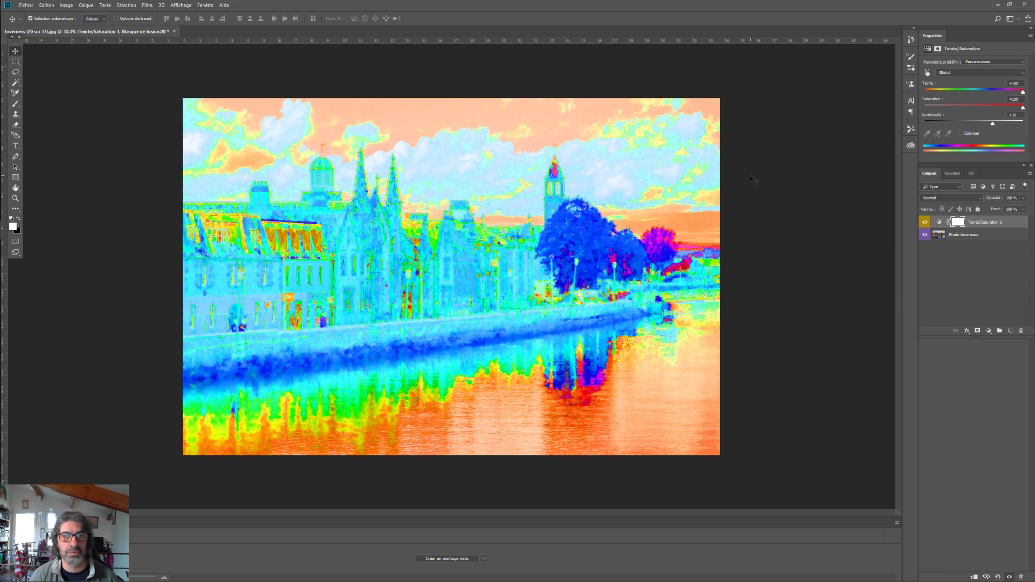
Step: Add a Luminosité/Contraste adjustment layer labelled Jaune, with brightness about 19 and contrast about 21
click(88, 6)
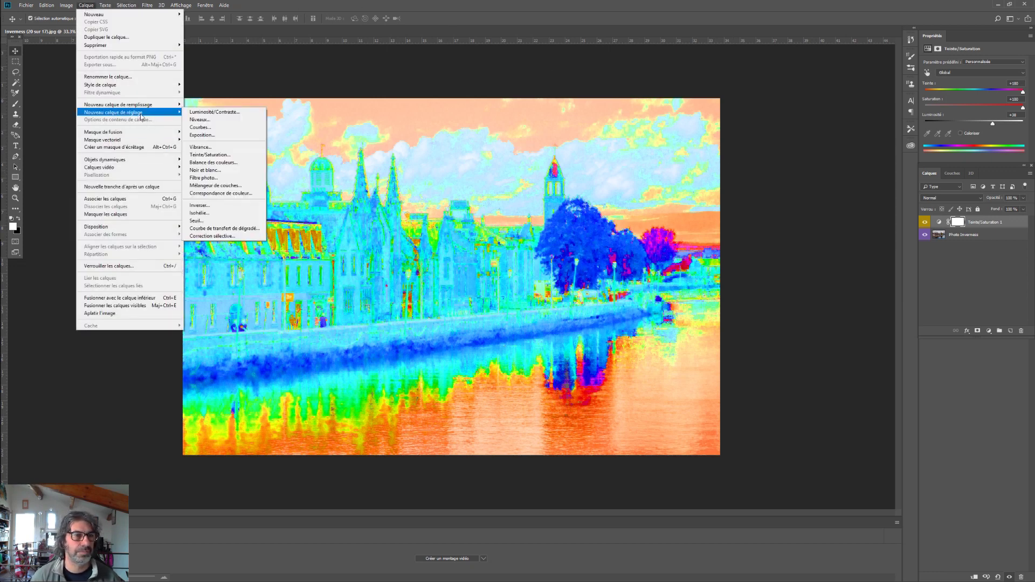
click(222, 117)
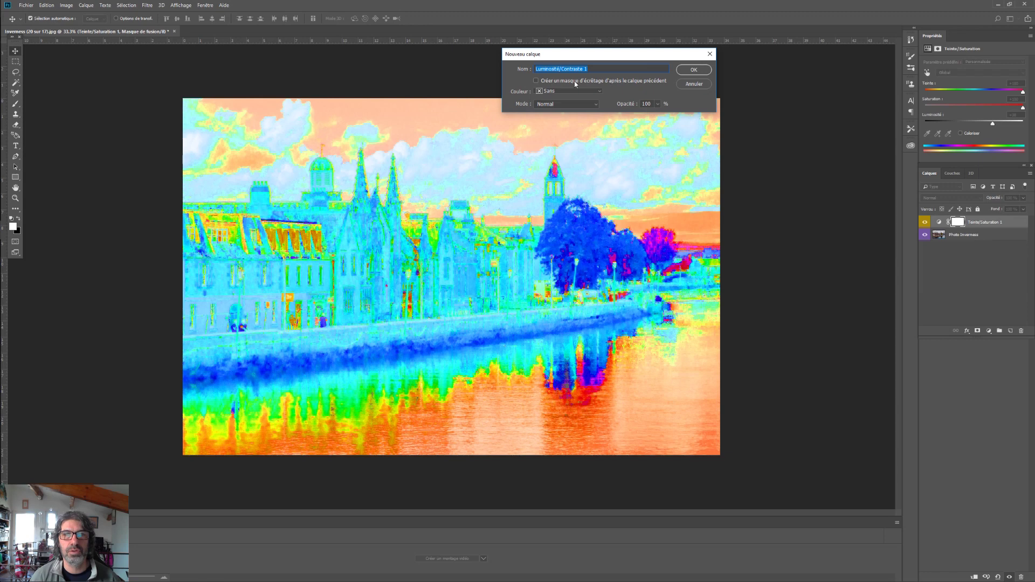
click(555, 90)
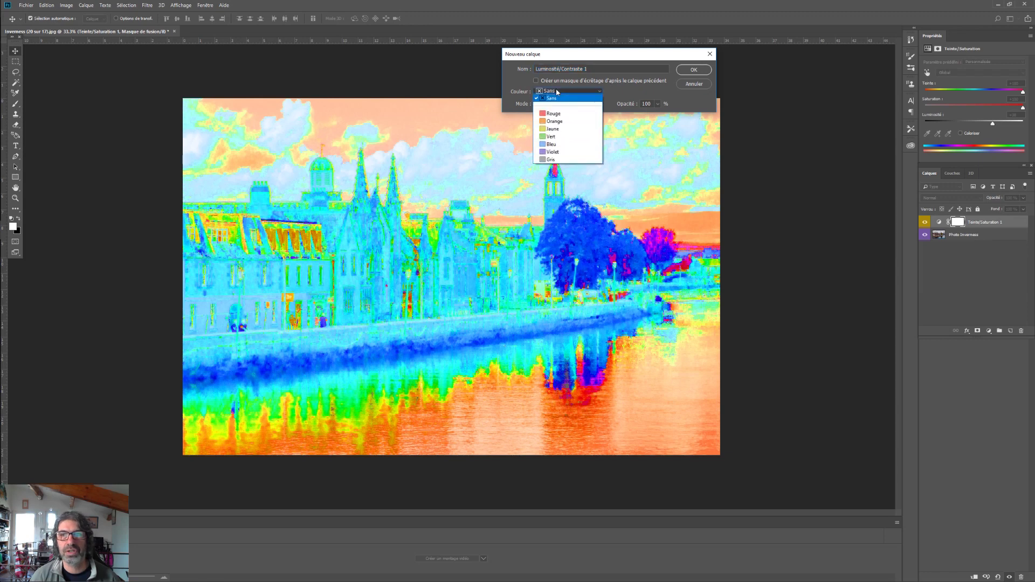
click(552, 124)
click(694, 70)
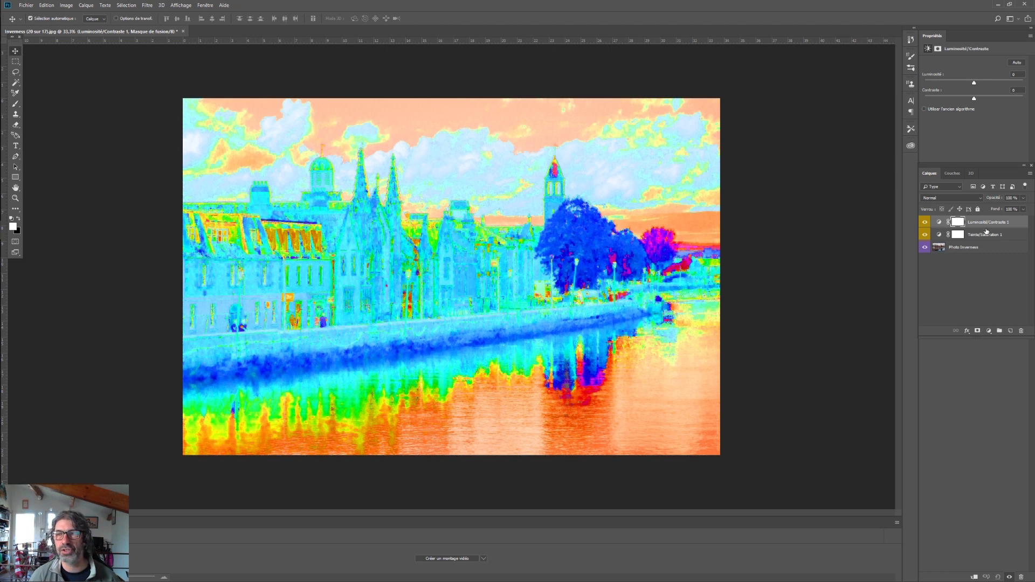
drag(974, 83, 985, 100)
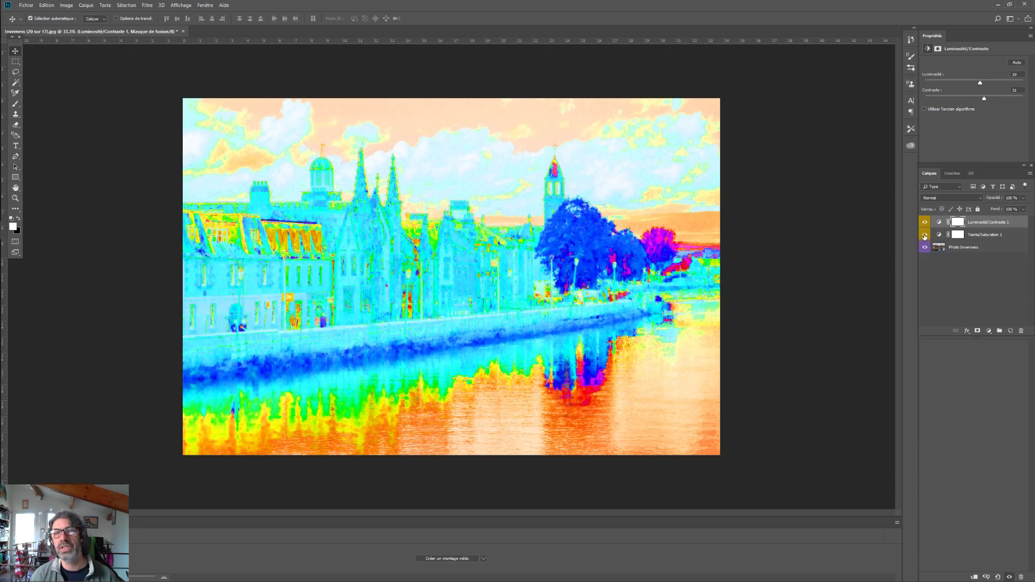
Step: Hide the Teinte/Saturation 1 layer and raise the Luminosité/Contraste layer to brightness about 42 and contrast about 43
click(925, 235)
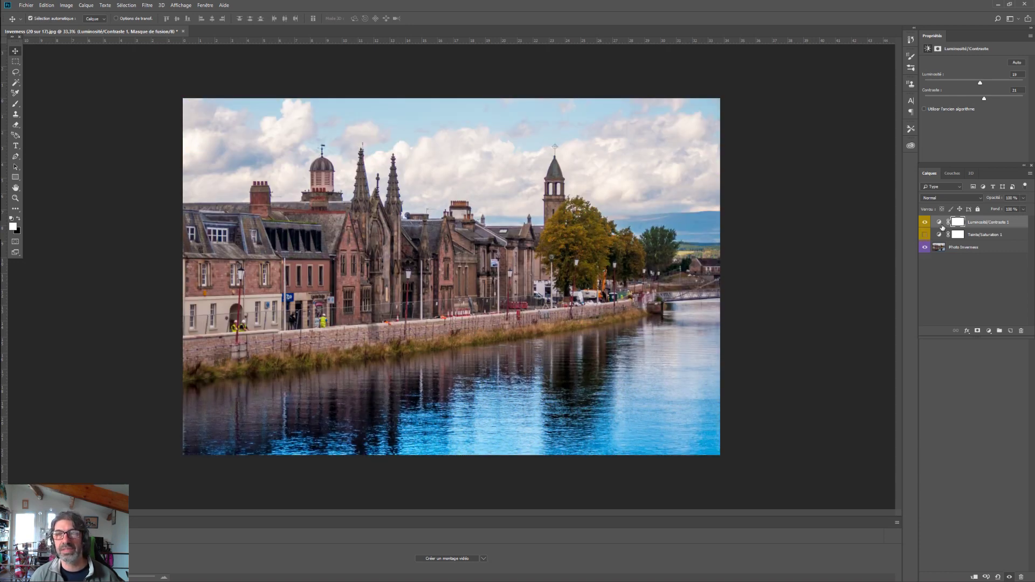
click(980, 225)
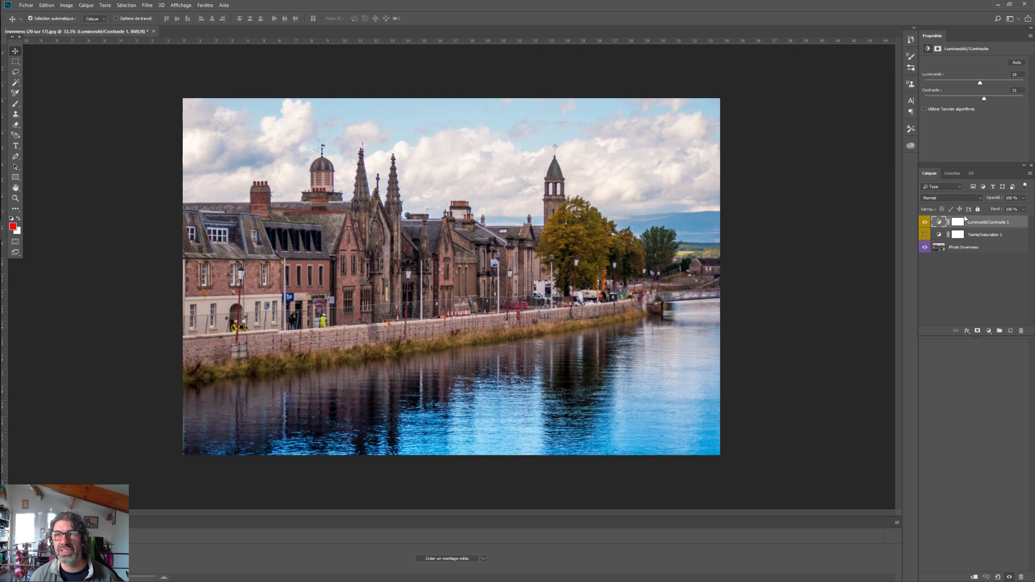
drag(981, 82, 996, 100)
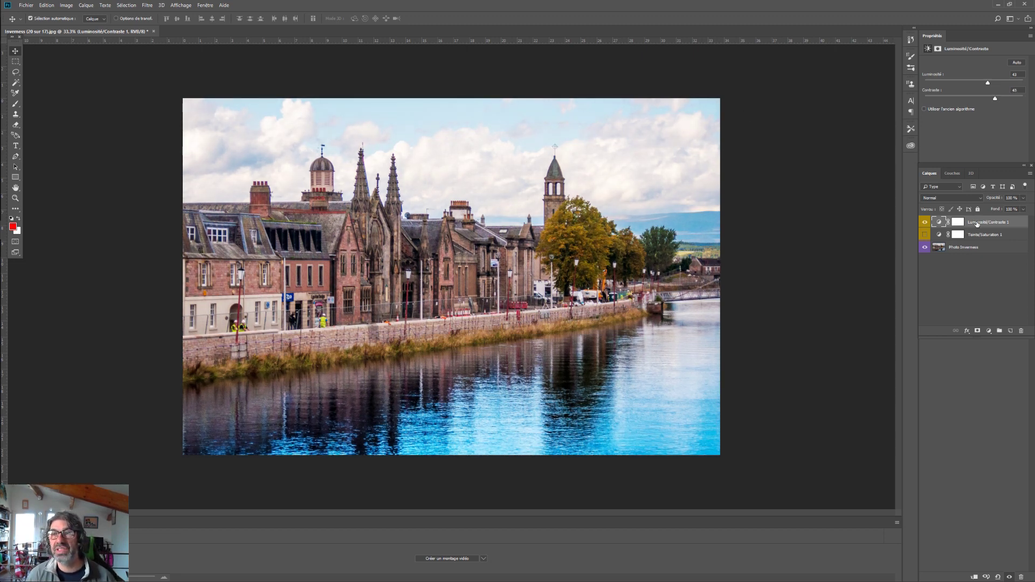
Step: Make the Teinte/Saturation 1 layer visible again and delete it
click(924, 235)
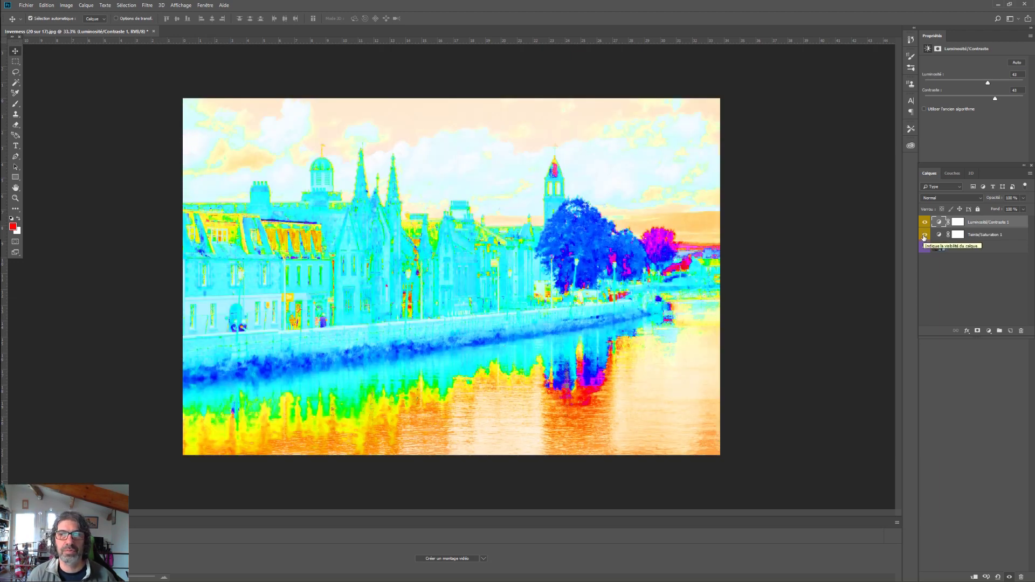
click(990, 236)
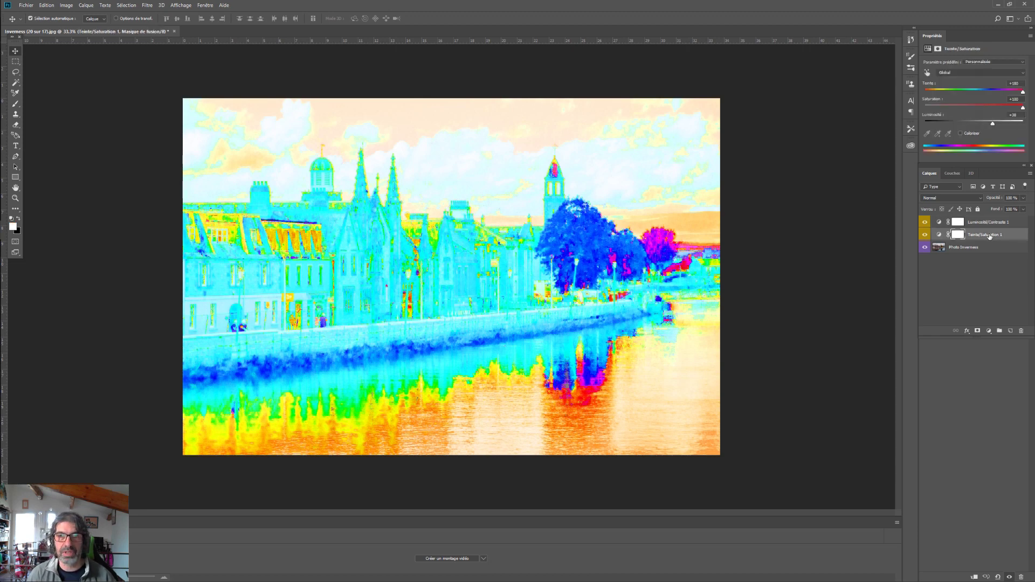
key(Delete)
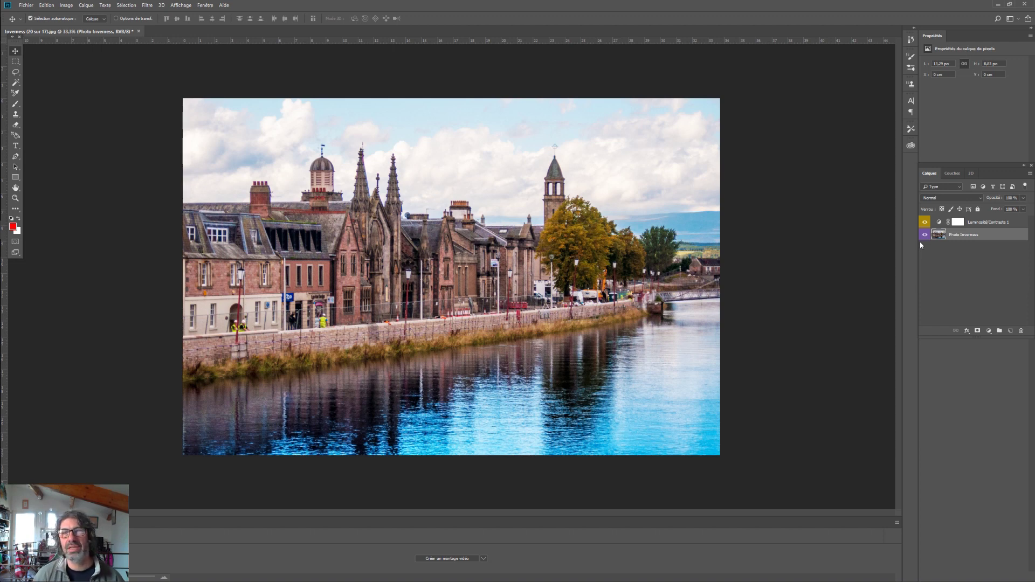
Step: Add the horizontal text "Inverness" in the sky on a new text layer above the Luminosité/Contraste layer
click(988, 222)
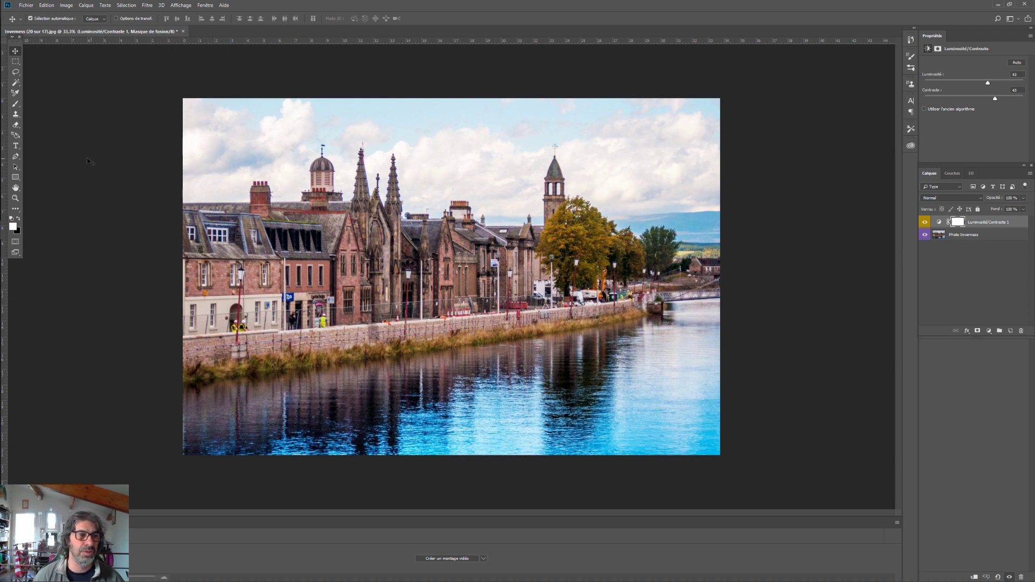
click(16, 146)
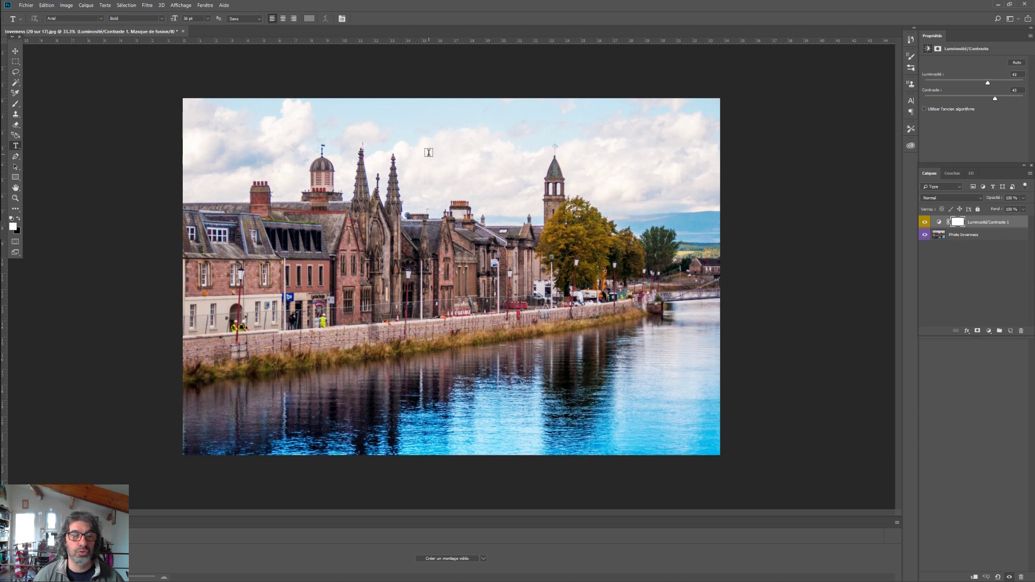
click(429, 152)
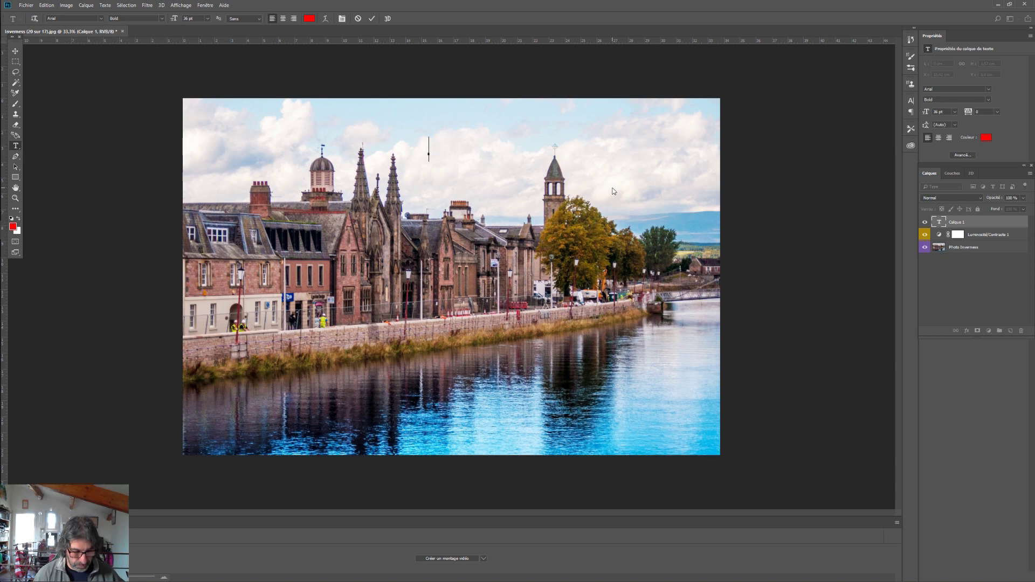
text(Inverr)
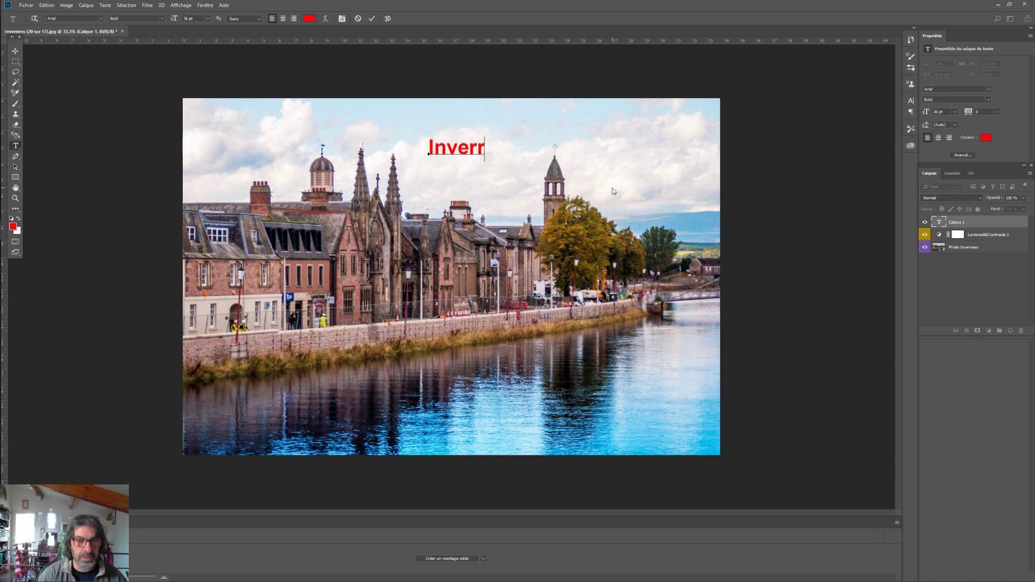
key(BackSpace)
text(ness)
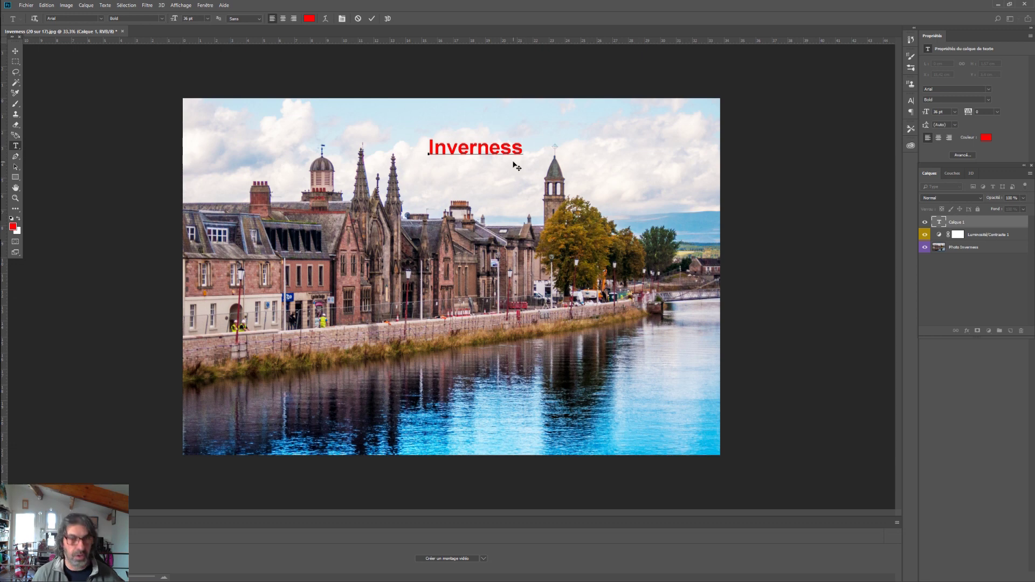
Step: Set the whole "Inverness" text to 72 pt and move it to the horizontal centre of the sky
key(ctrl+a)
click(310, 19)
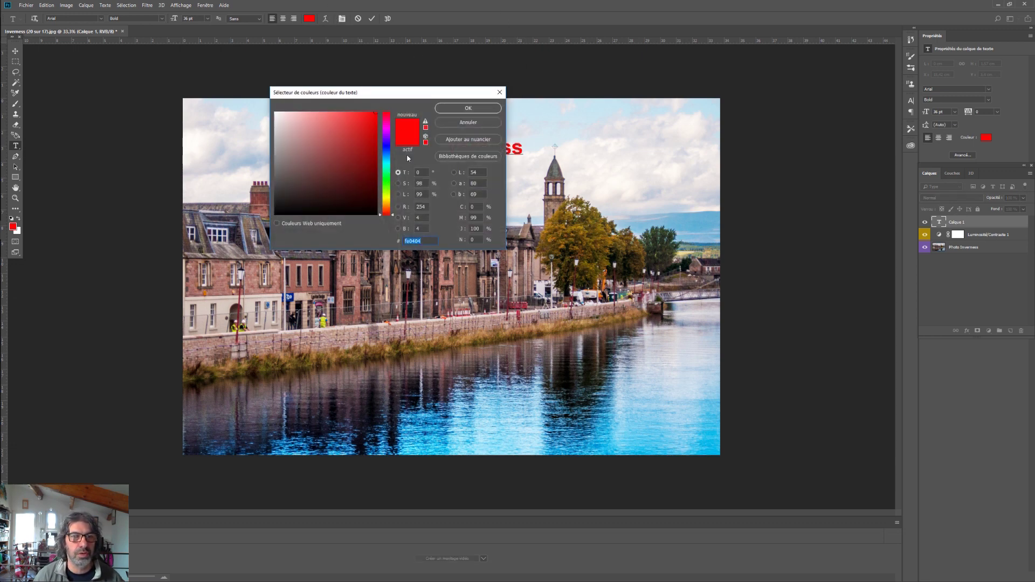
click(454, 109)
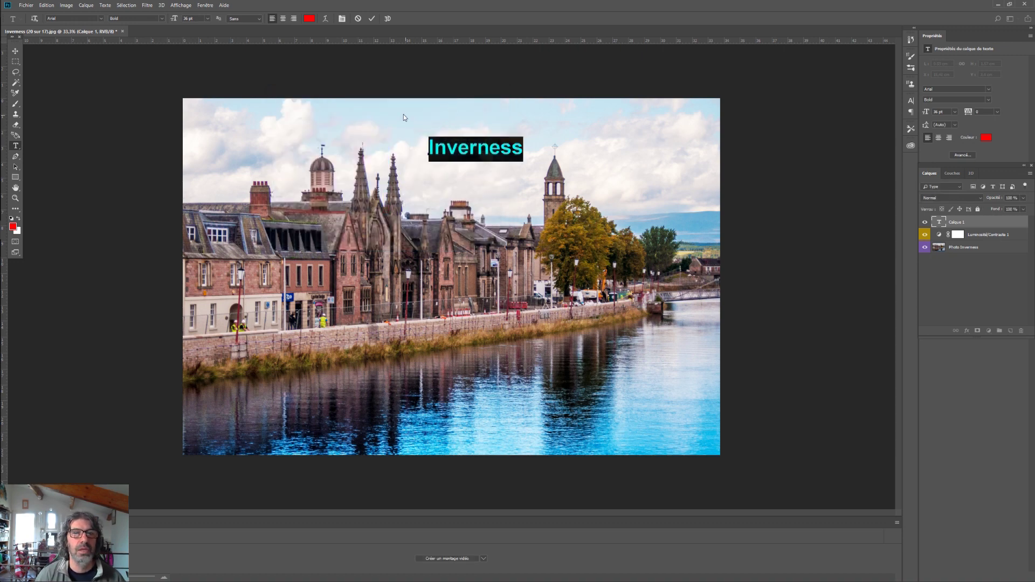
click(208, 18)
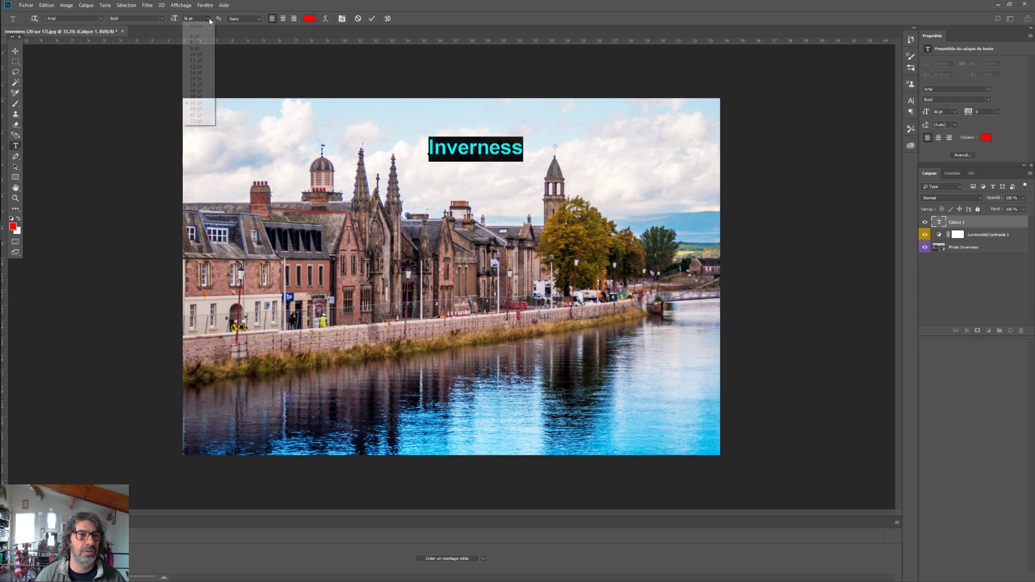
click(196, 120)
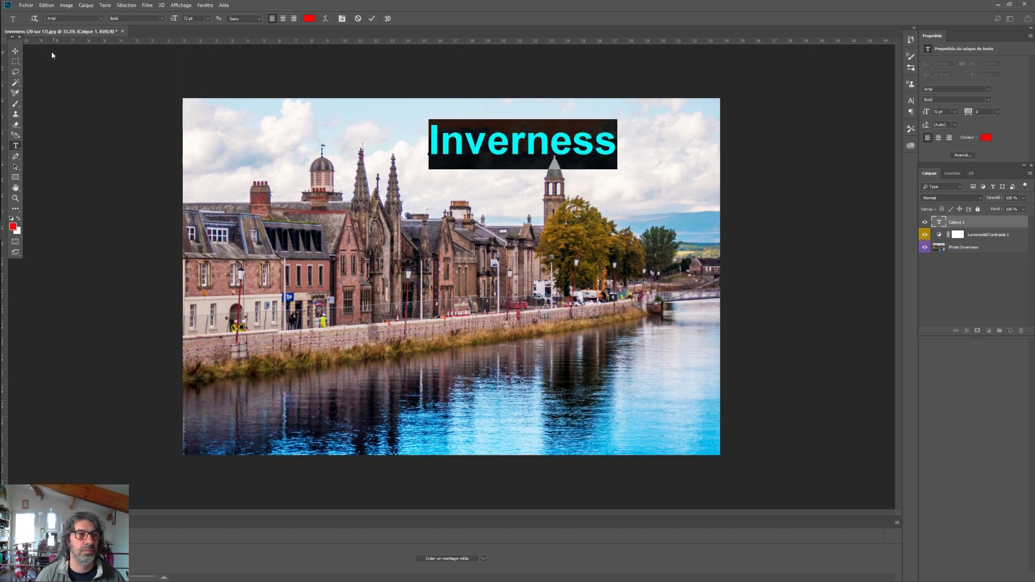
click(15, 51)
drag(527, 148, 446, 144)
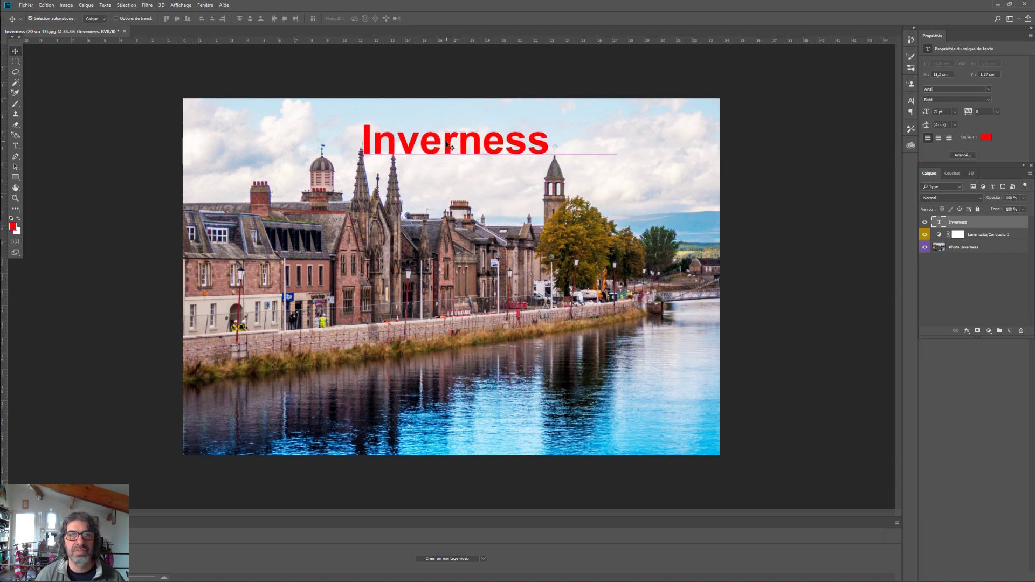
Step: Free-transform the "Inverness" text to about 102% width and 82% height with a rotation of about 0.4°, and apply it
click(47, 5)
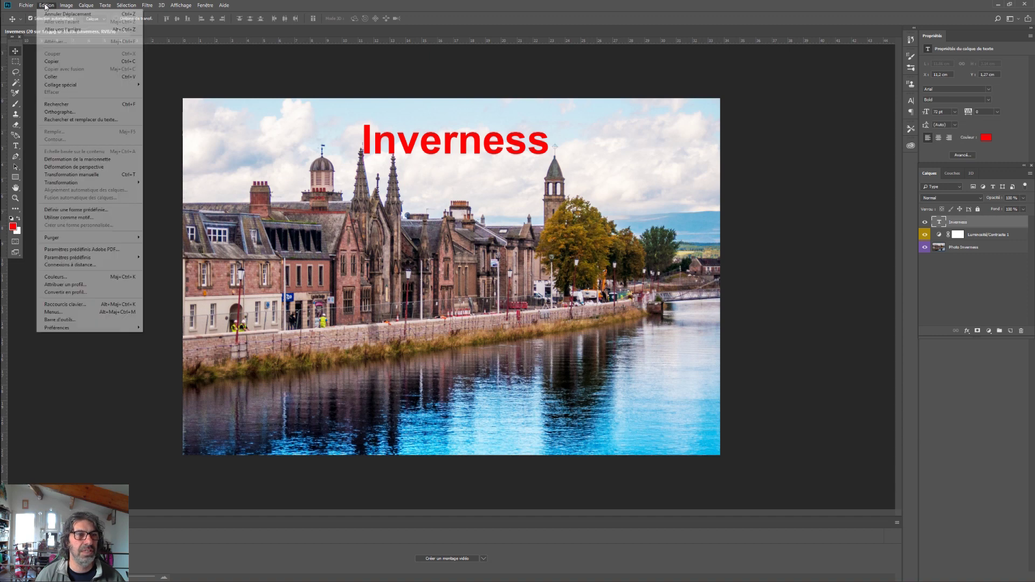
click(77, 175)
mouse_move(460, 171)
mouse_down()
mouse_move(459, 218)
mouse_move(453, 148)
mouse_move(455, 160)
mouse_up()
drag(549, 139, 570, 166)
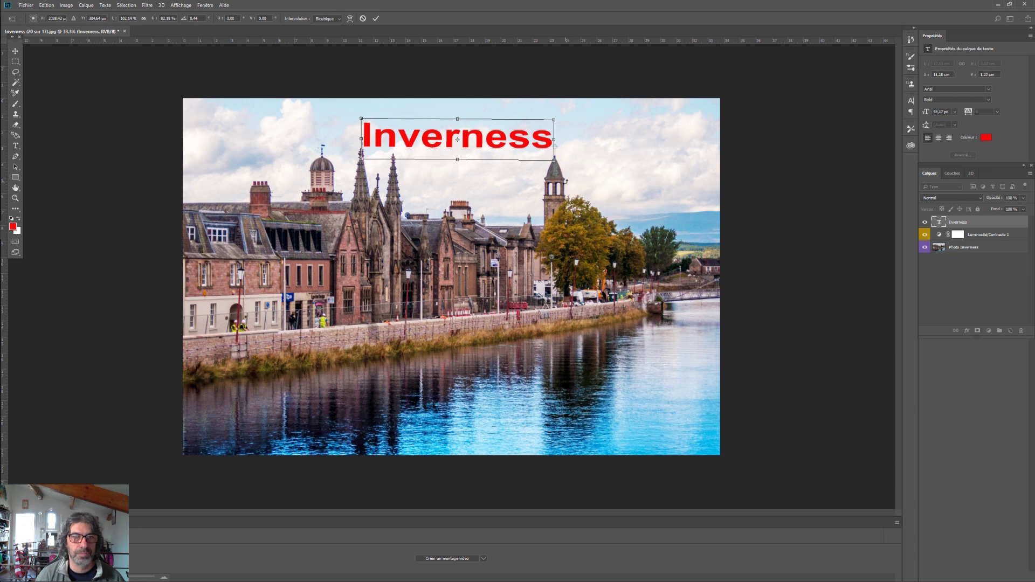
click(15, 51)
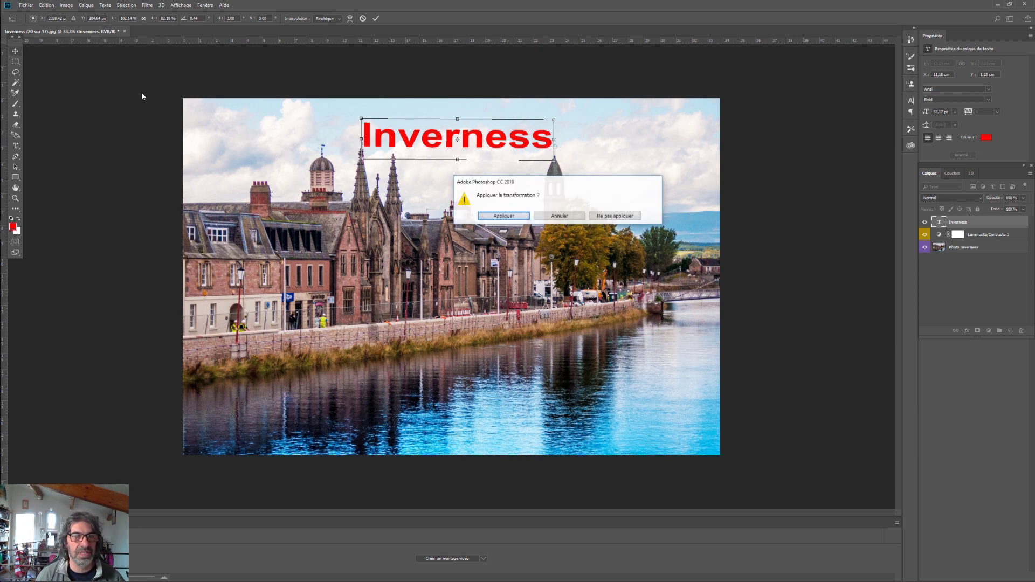
click(499, 216)
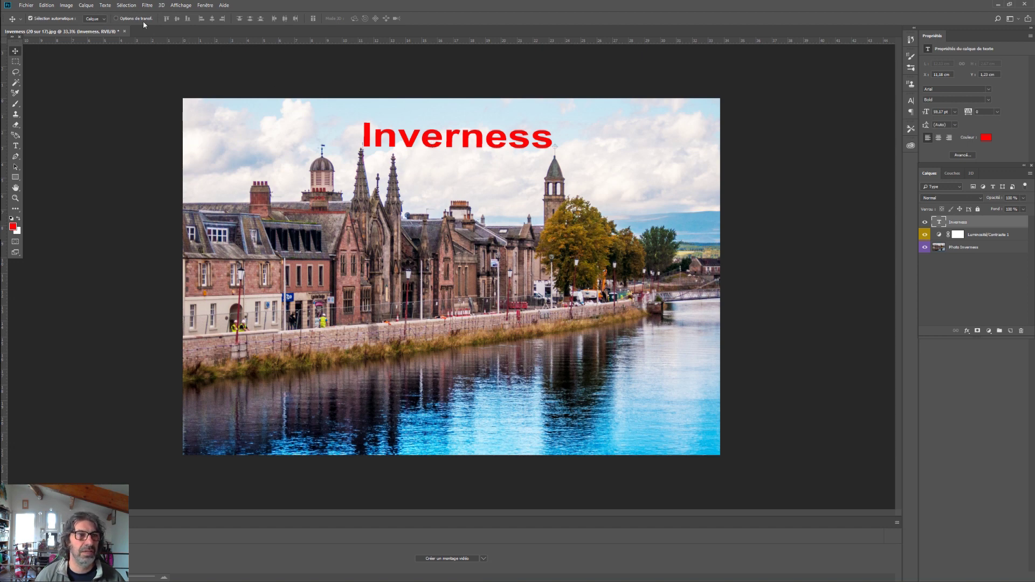
Step: Add a black exterior Contour layer style to the "Inverness" text and make the outline slightly thicker
click(86, 6)
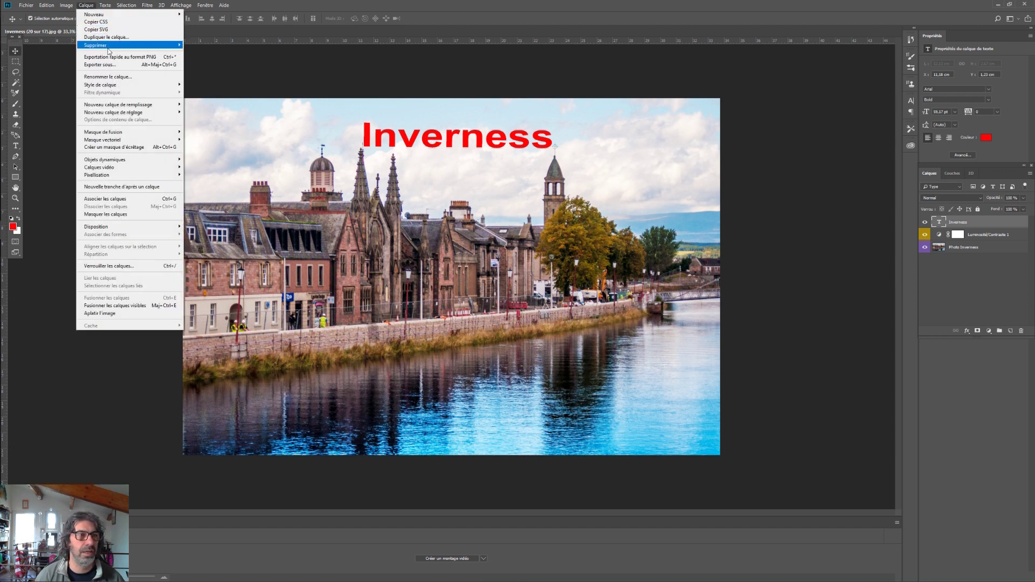
mouse_move(122, 86)
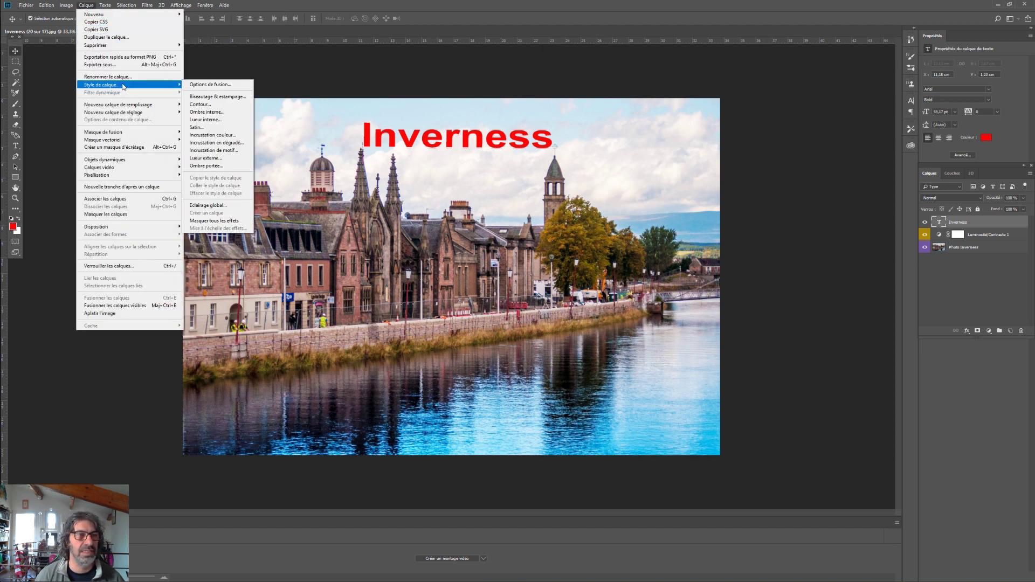
click(218, 109)
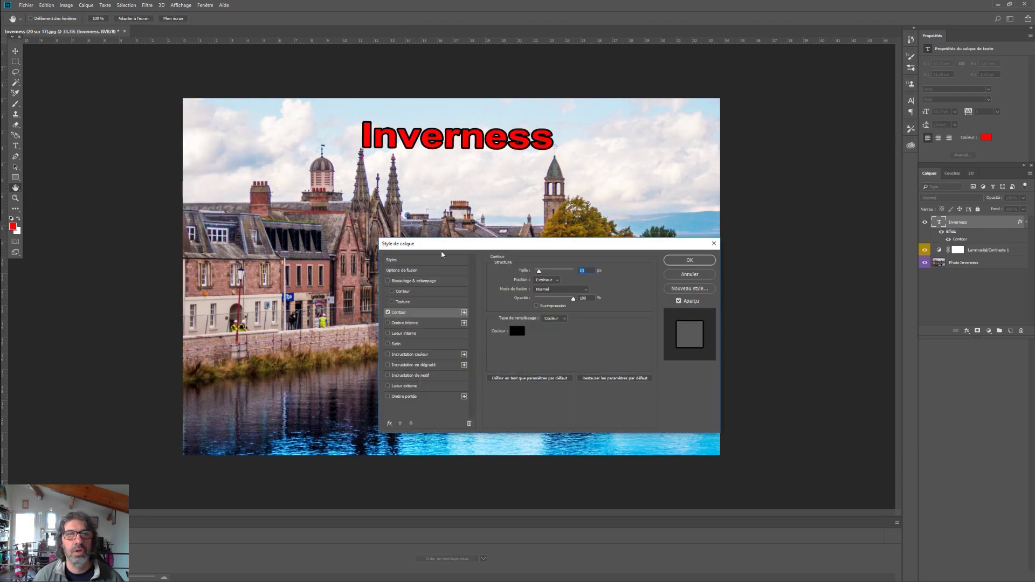
drag(539, 271, 541, 275)
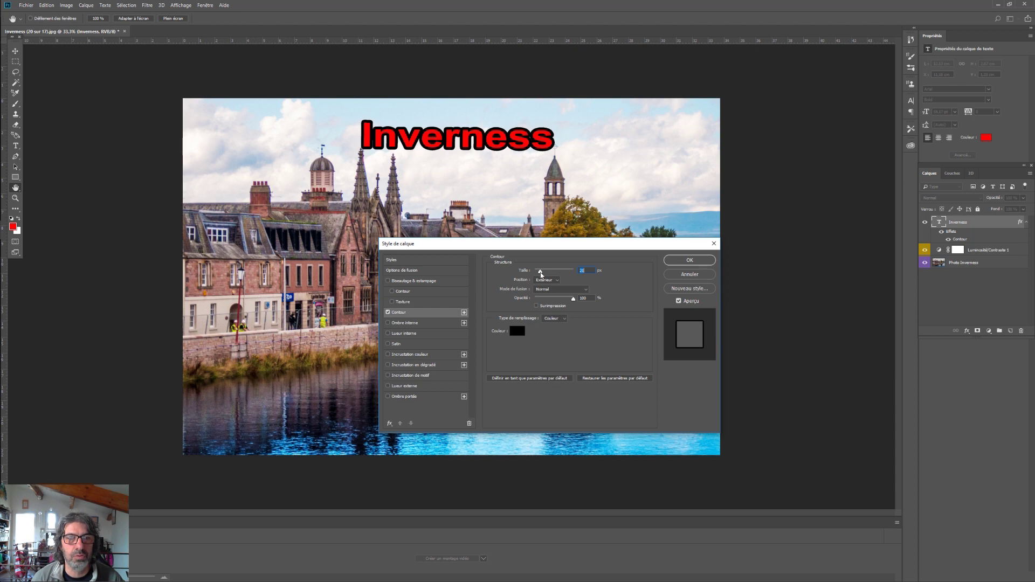
Step: Add Biseautage & estampage in the Estampage oreiller style to the text, increase its size slightly and apply the layer style
click(388, 281)
click(428, 281)
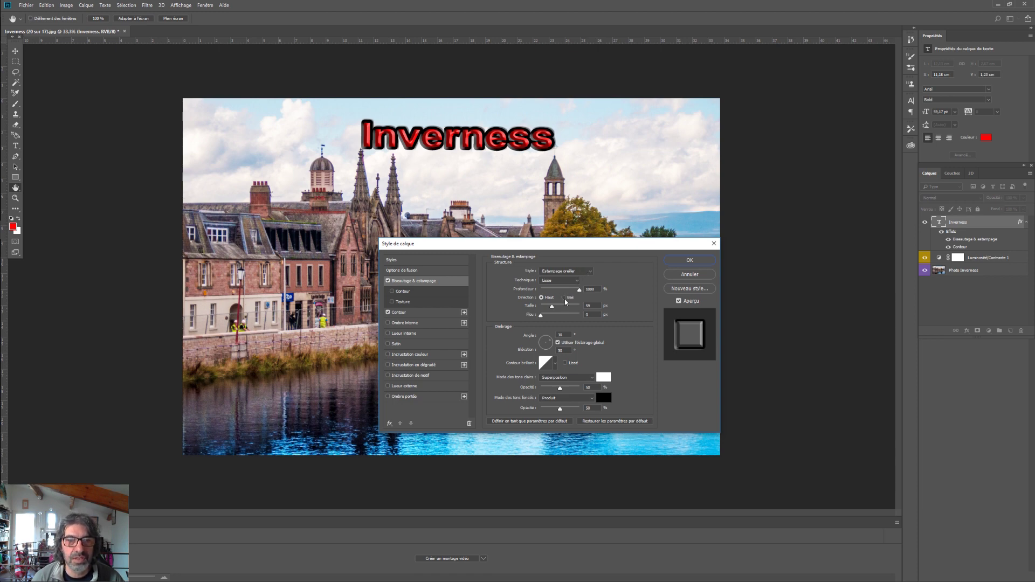
drag(552, 306, 555, 309)
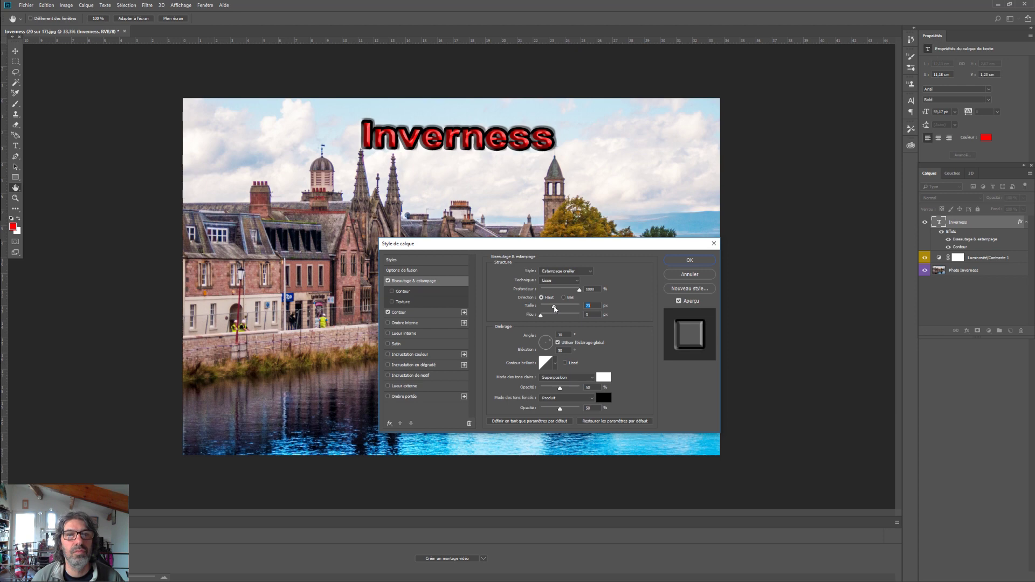
click(690, 261)
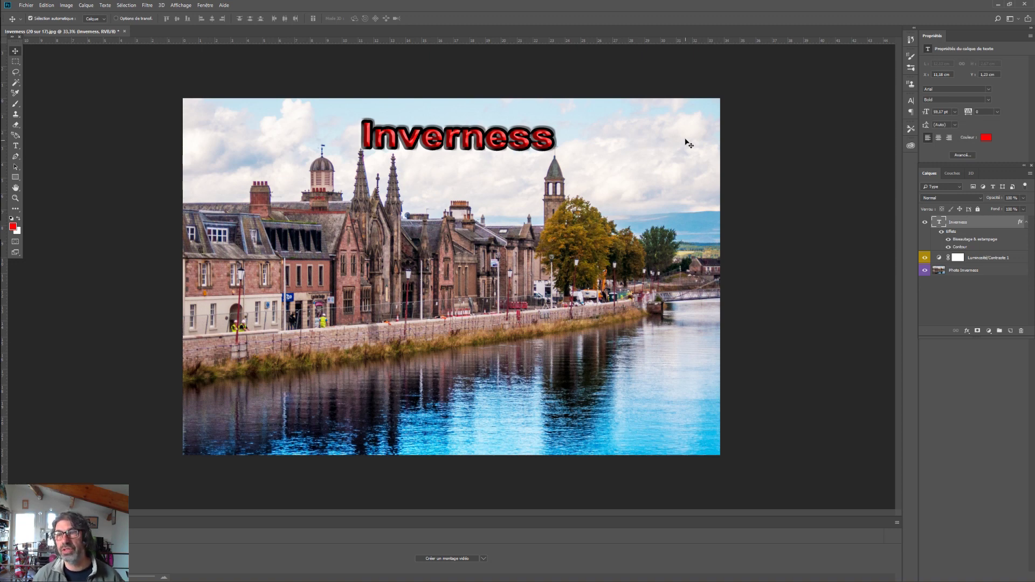
Step: Select the Photo Inverness, Luminosité/Contraste 1 and Inverness layers in turn to review the layer stack
click(972, 272)
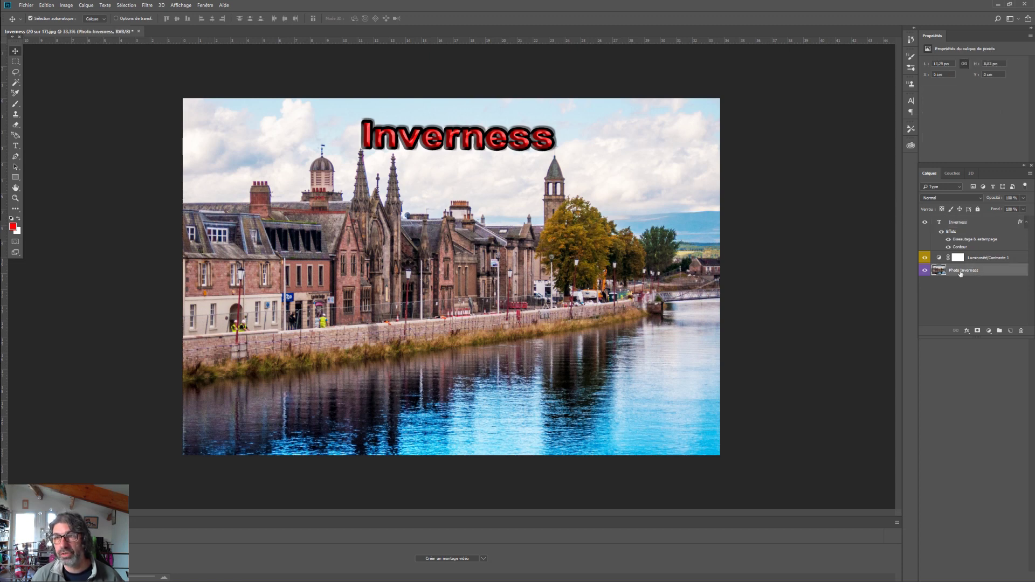
click(957, 257)
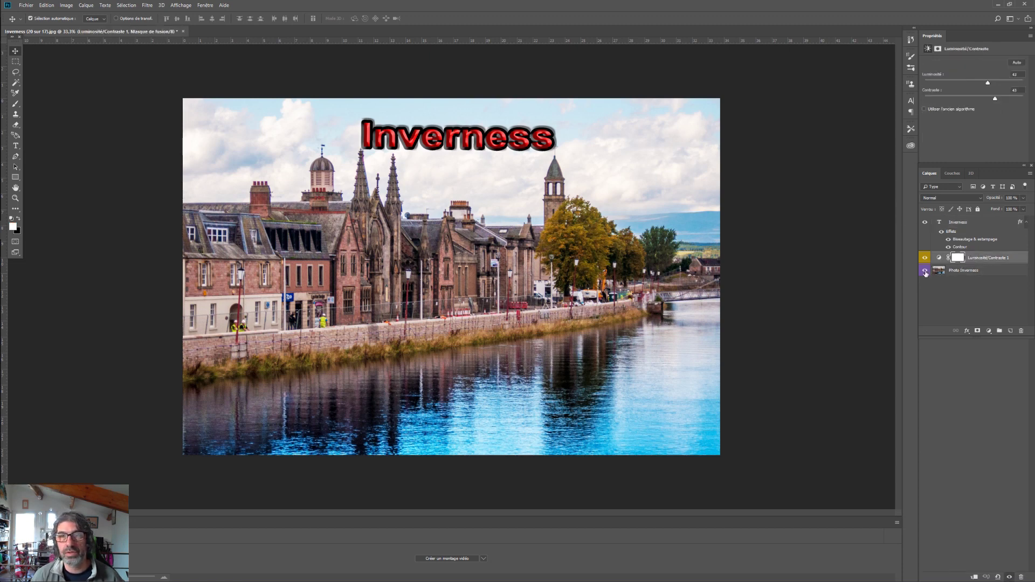
click(959, 227)
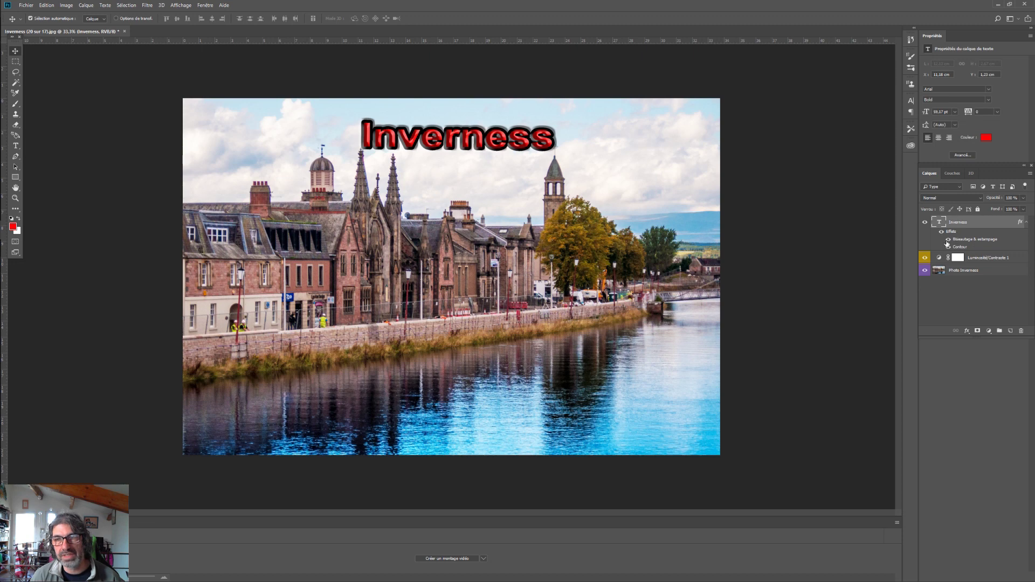
Step: Toggle the text layer's Biseautage & estampage and Contour effects off and back on to compare their appearance
click(947, 239)
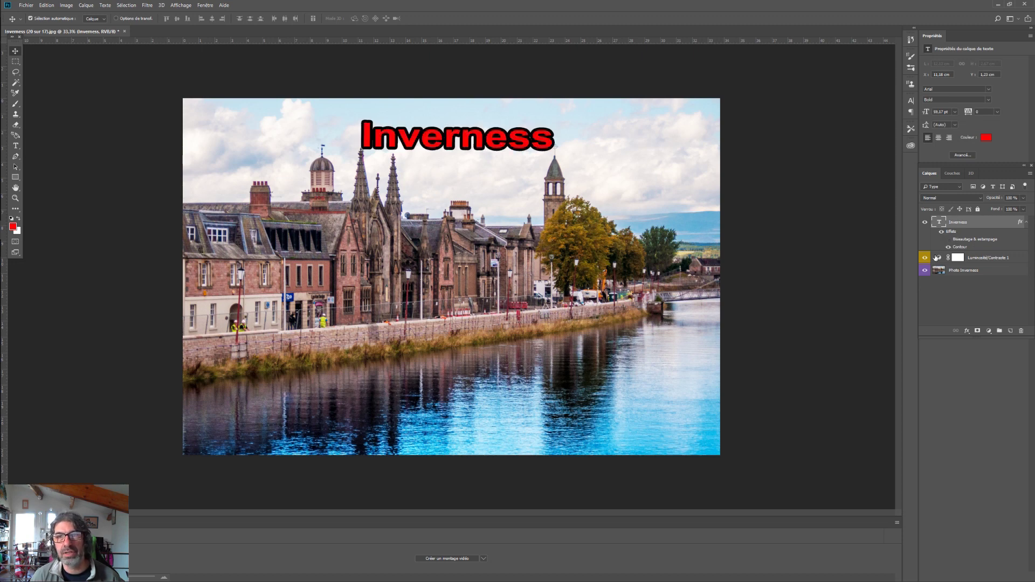
click(948, 239)
click(948, 247)
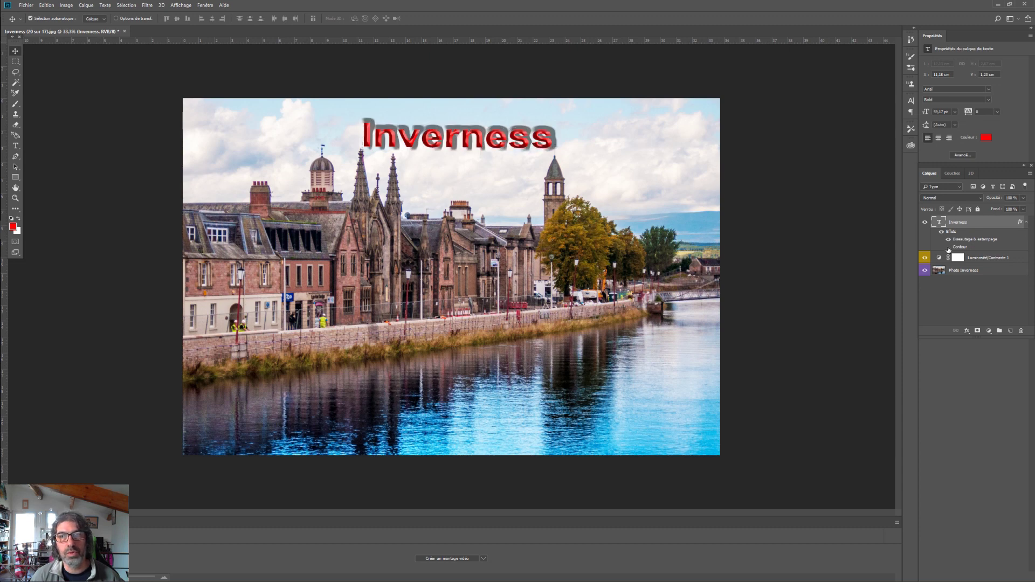
click(947, 240)
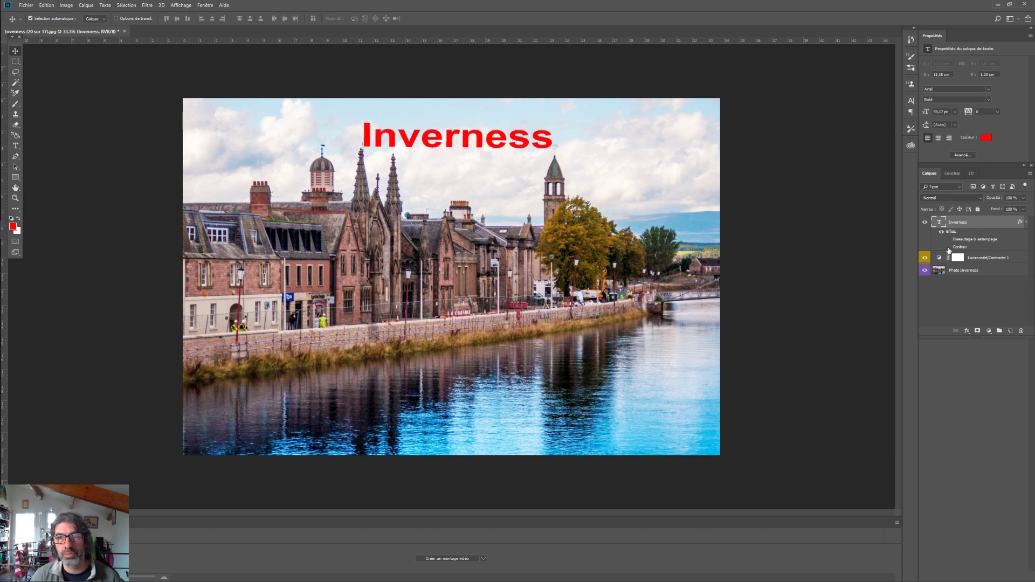
click(948, 248)
click(948, 239)
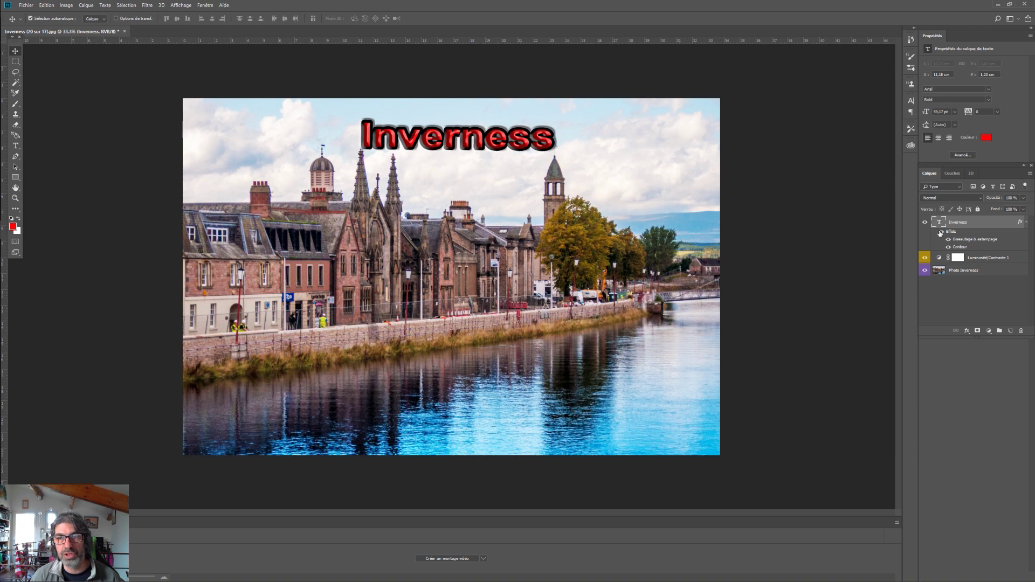
Step: Hide and show all effects of the Inverness layer together, and do the same with the whole layer
click(941, 232)
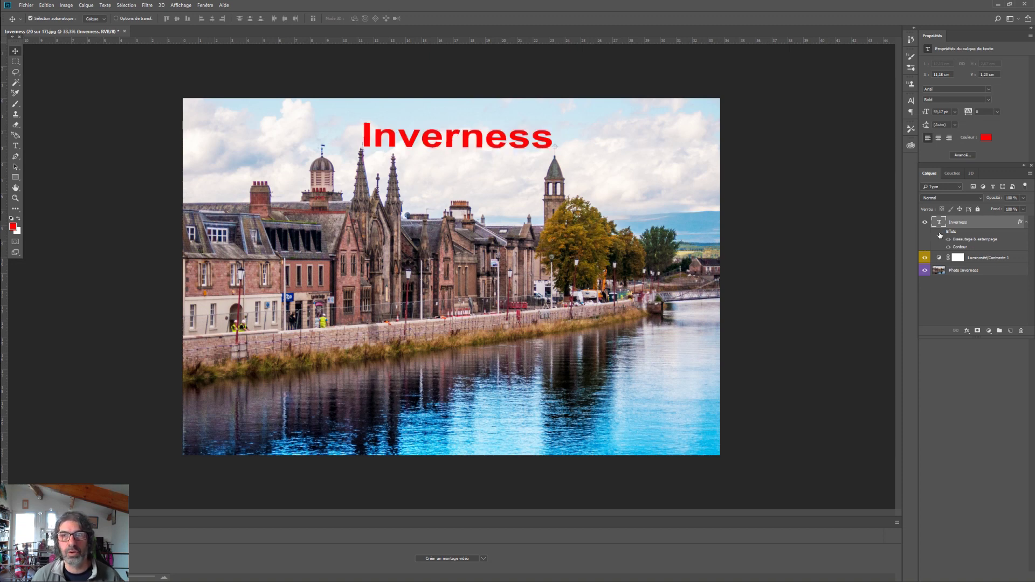
click(941, 231)
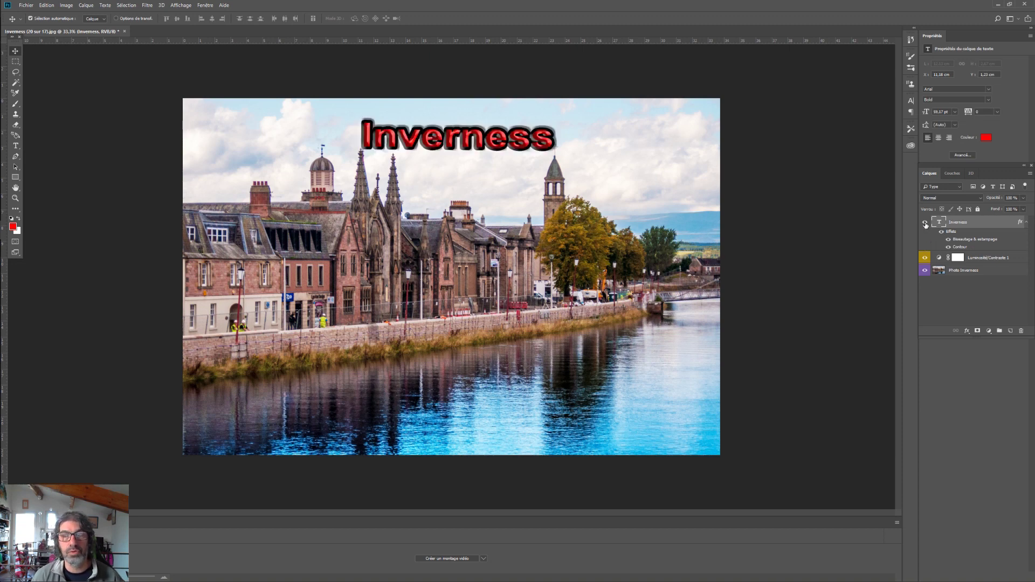
click(925, 223)
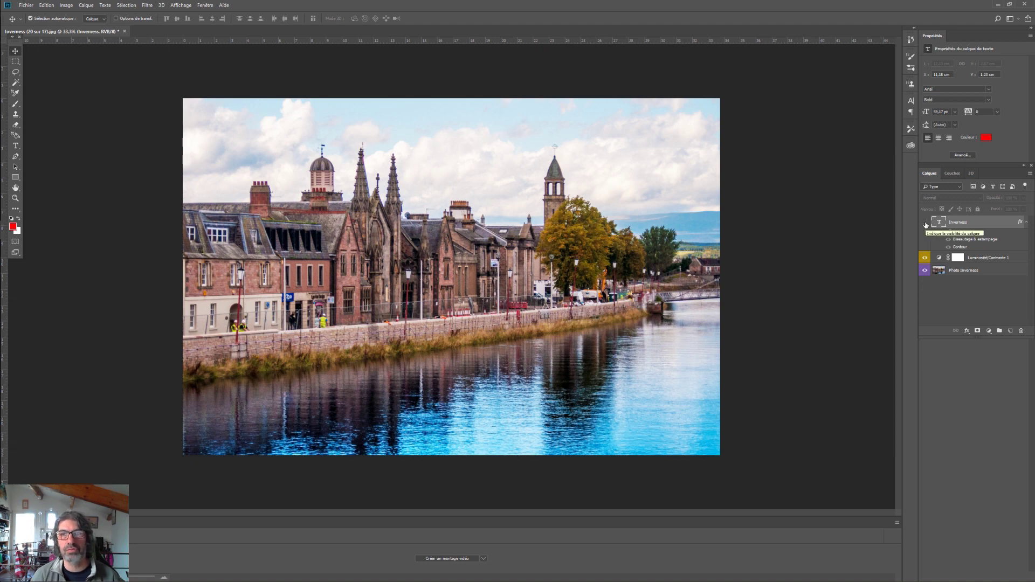
click(925, 223)
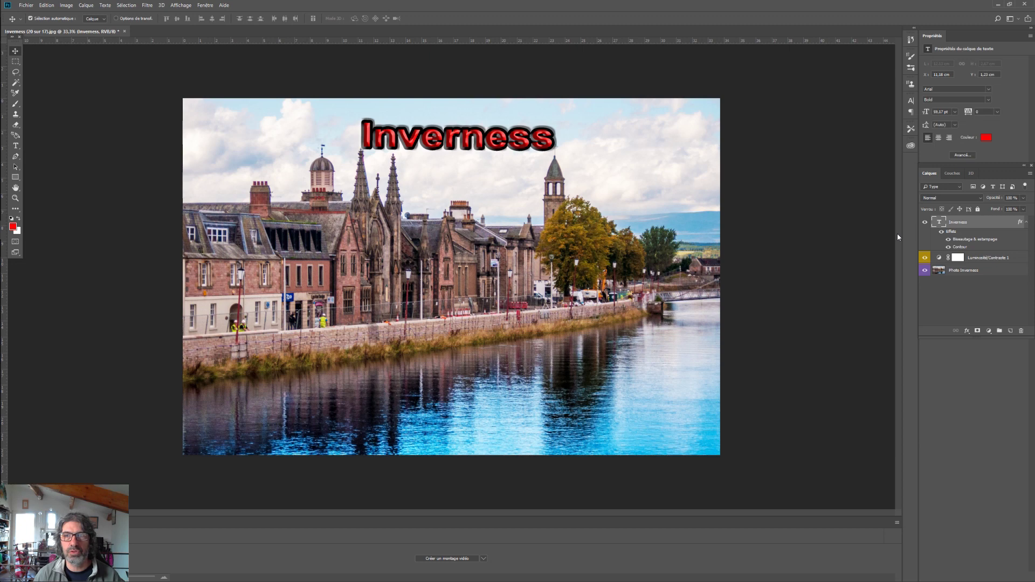
Step: Import and embed 08.jpg from the TEXTURES folder as a new layer above the Inverness text and confirm its placement
click(26, 7)
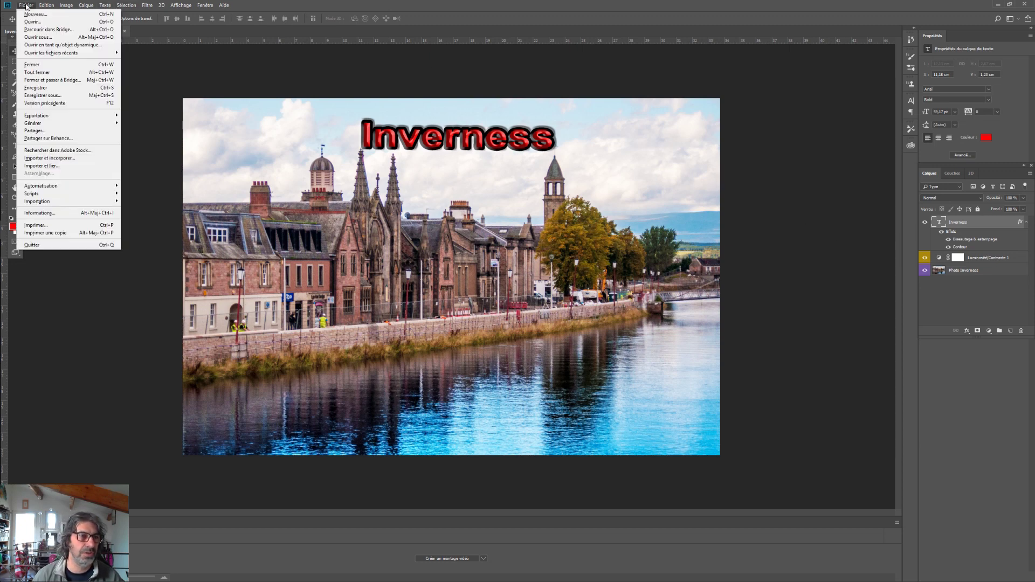
click(70, 159)
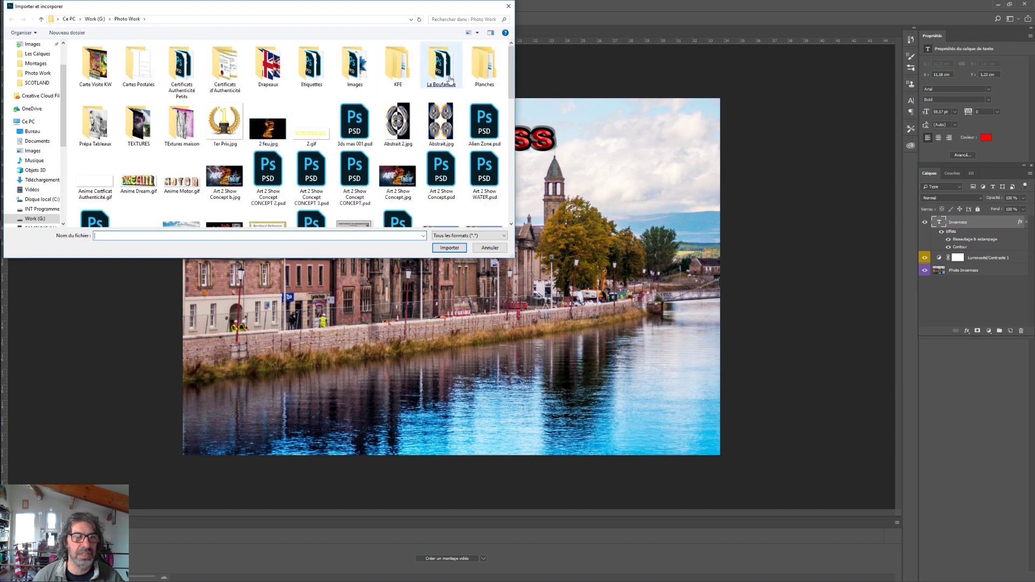
double_click(140, 122)
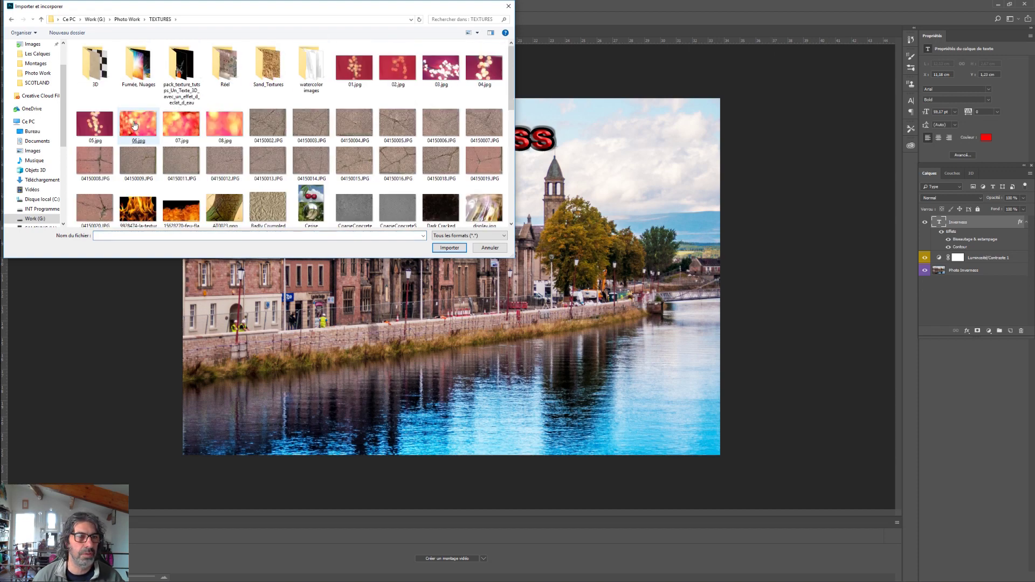
click(225, 127)
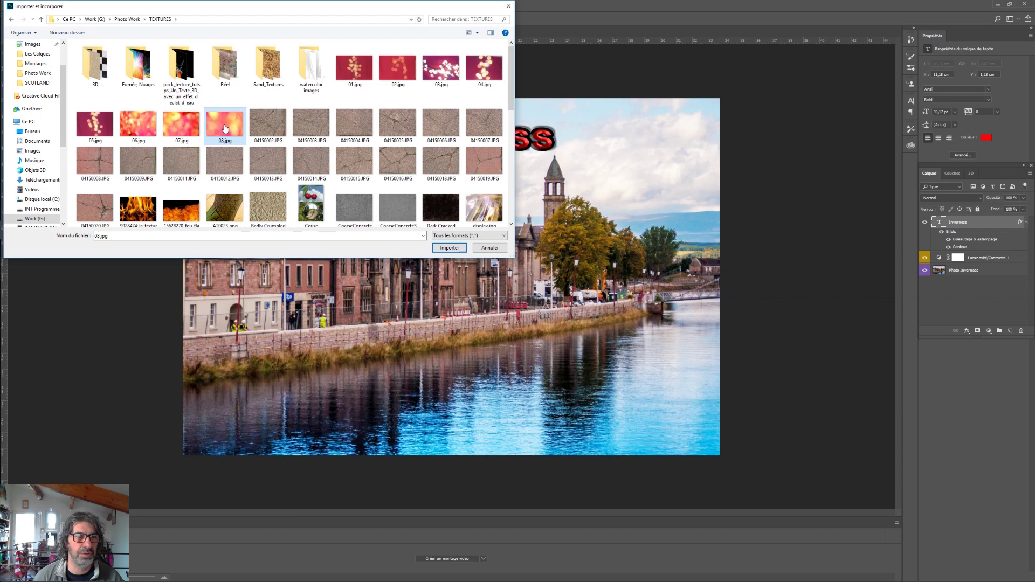
double_click(225, 127)
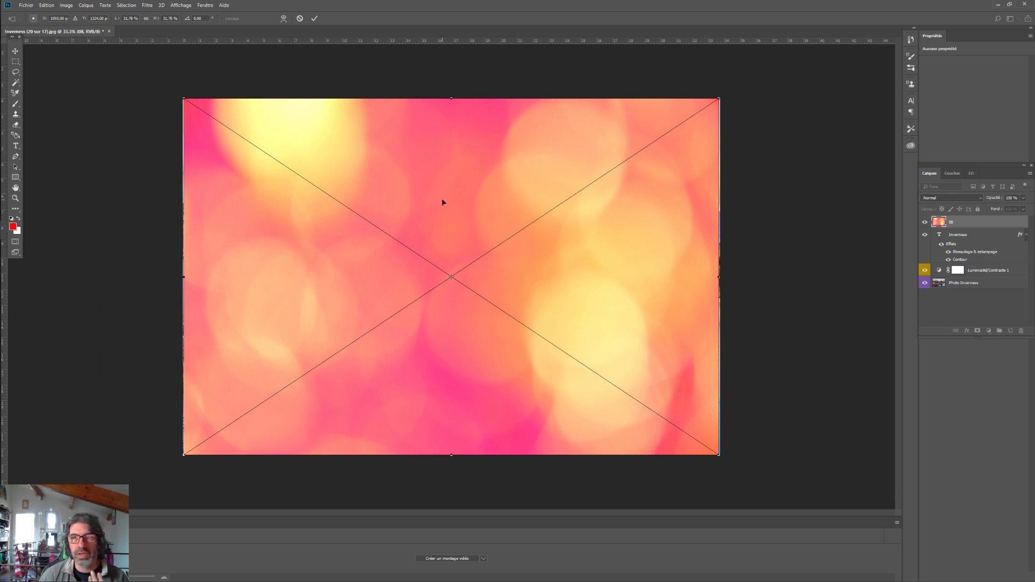
click(16, 54)
click(480, 218)
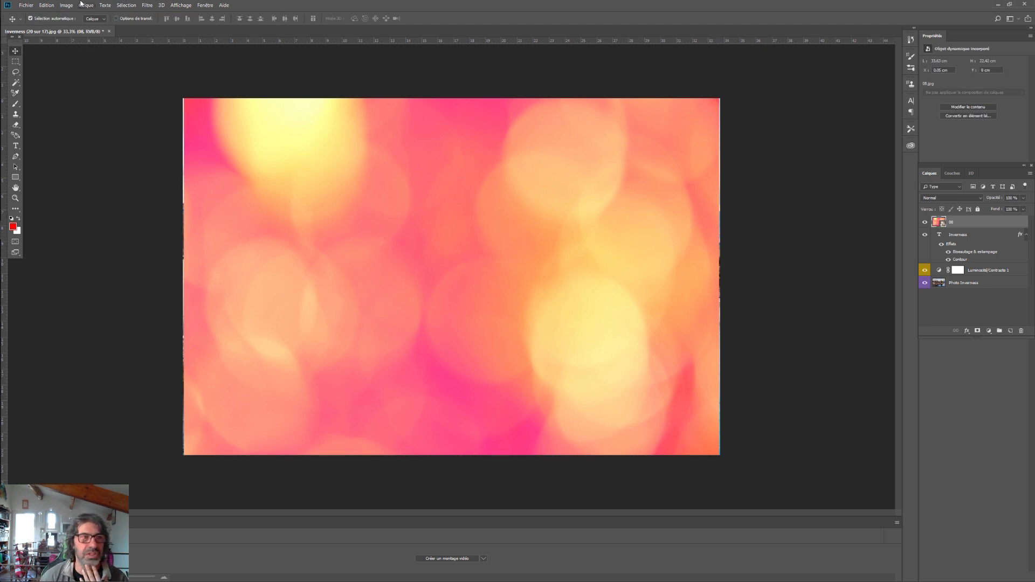
Step: Free-transform the 08 texture layer, stretching its right and left sides slightly to meet the photo's edges, and apply the transformation
click(46, 6)
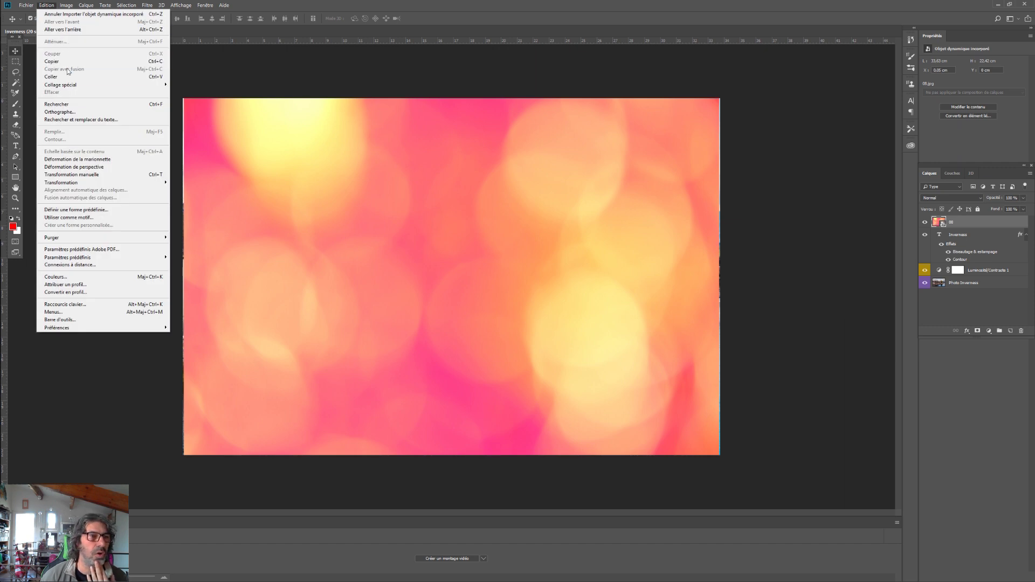
click(90, 175)
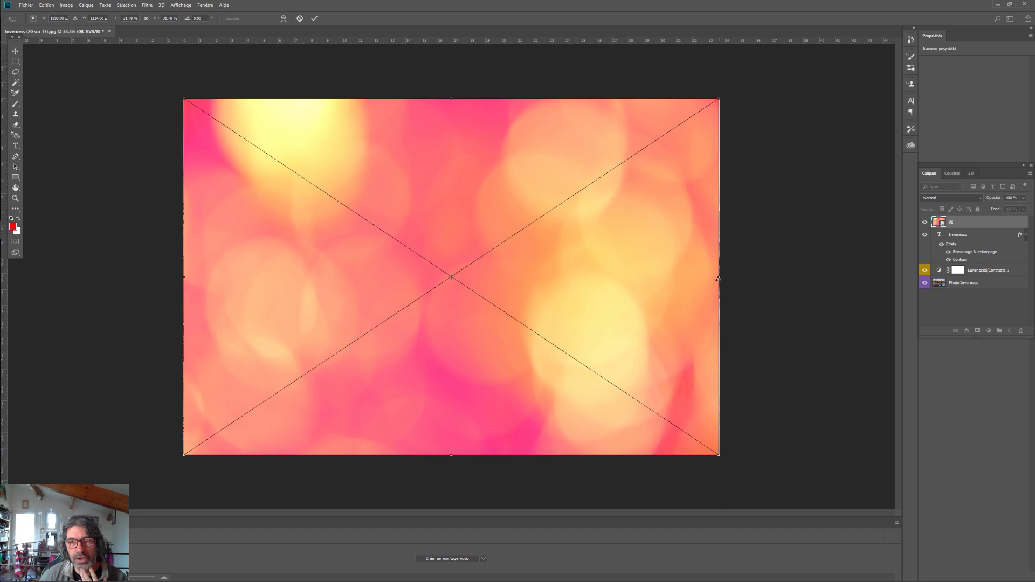
drag(719, 278, 720, 278)
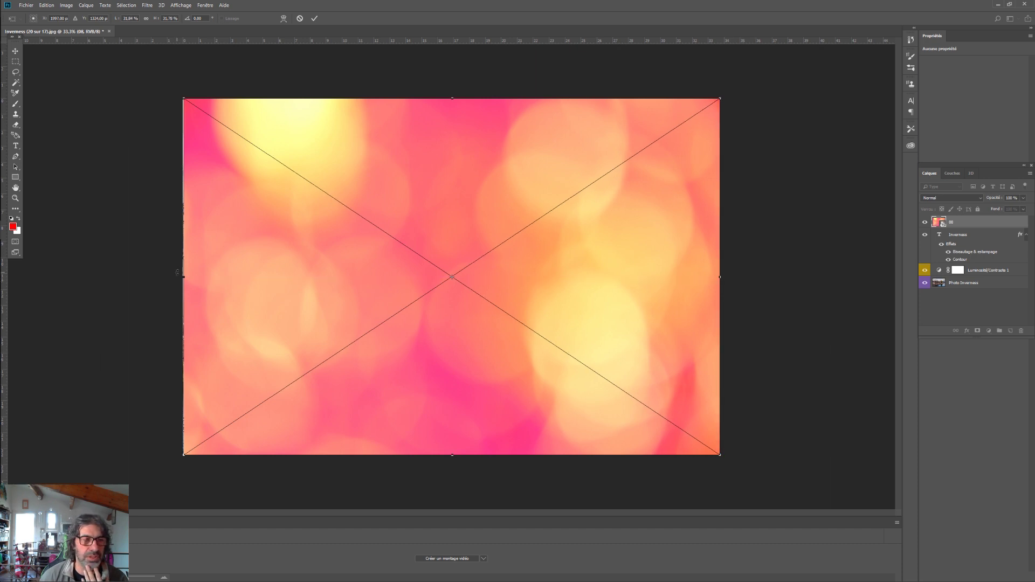
drag(184, 279, 184, 278)
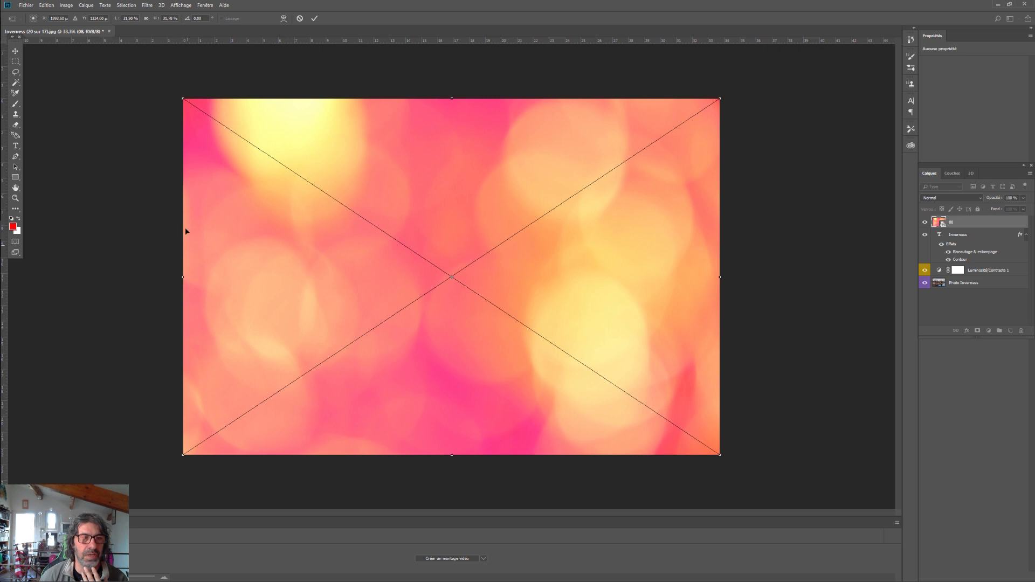
click(16, 53)
click(515, 216)
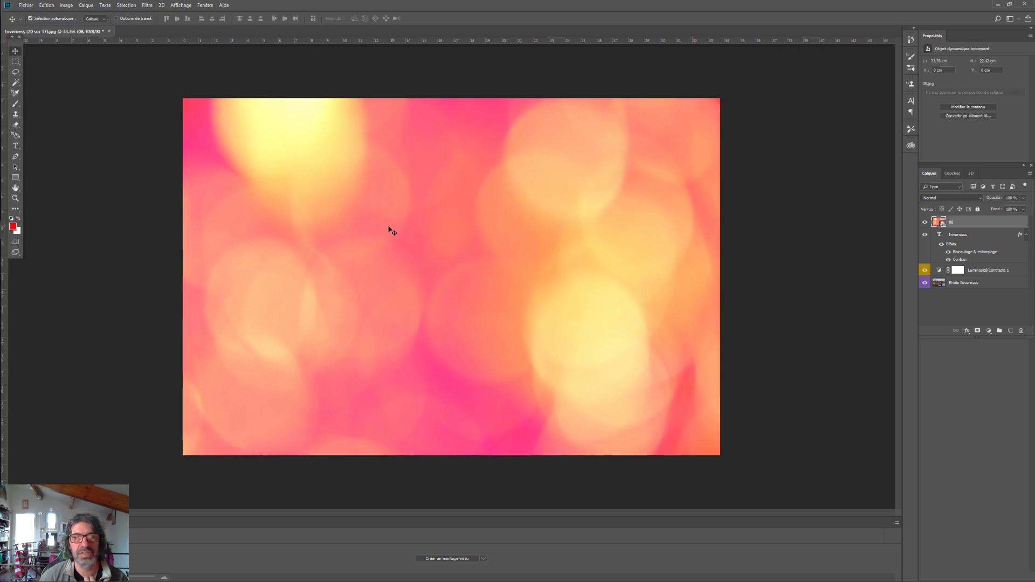
Step: Set the 08 texture layer's blend mode to Incrustation, hiding and showing the layer before and after to compare its effect
click(925, 223)
click(926, 223)
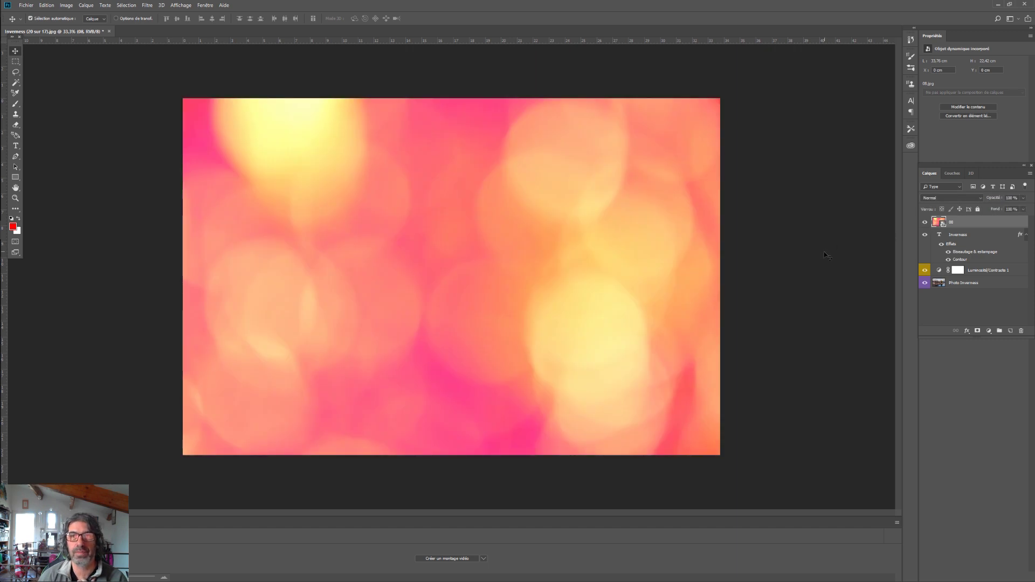
click(949, 199)
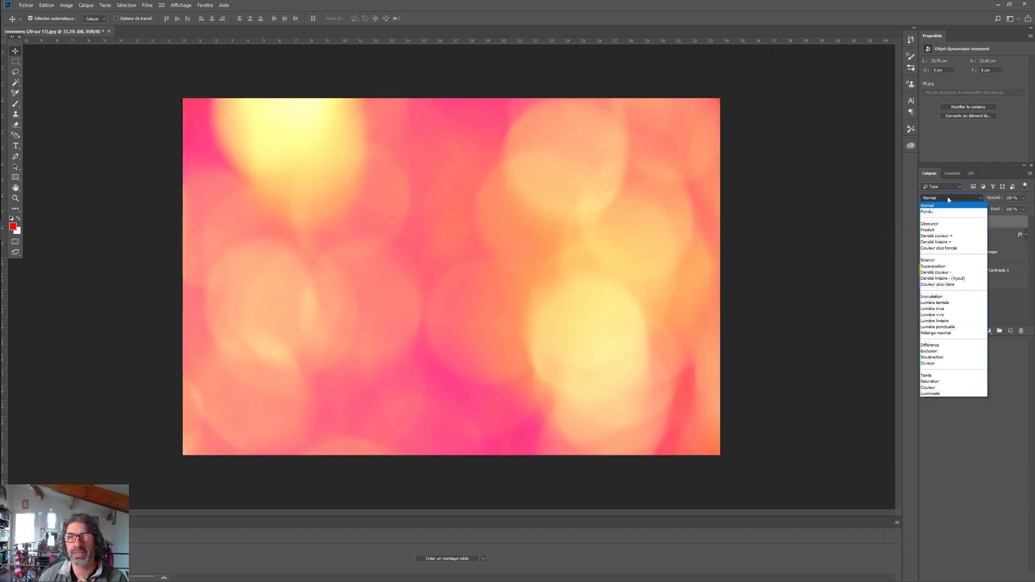
click(930, 297)
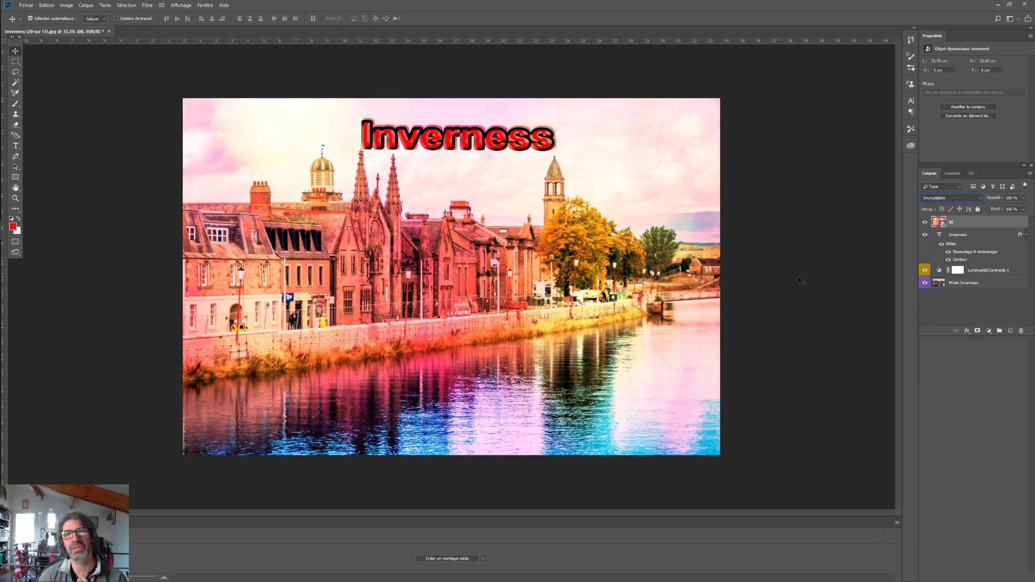
click(925, 223)
click(924, 222)
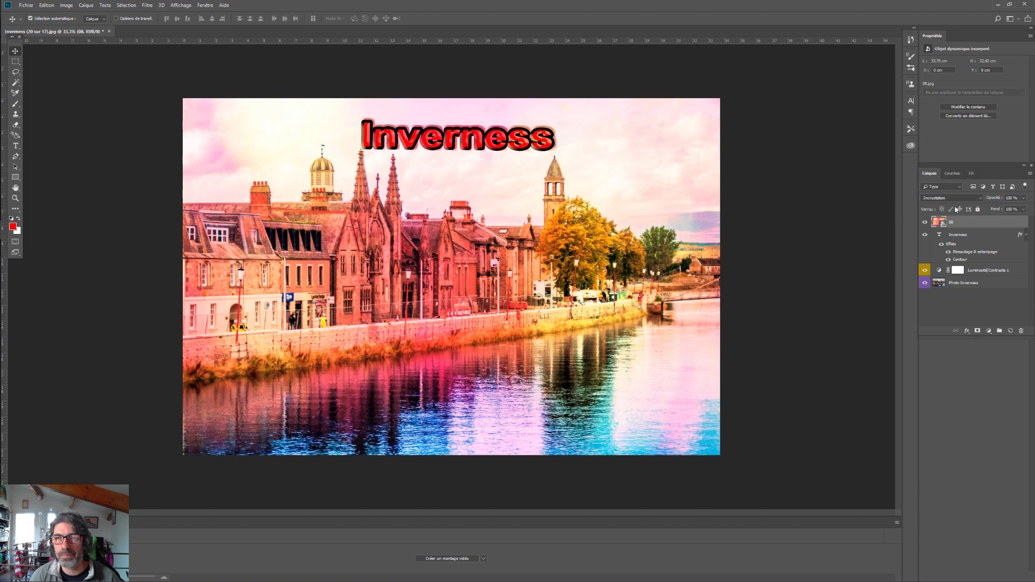
Step: Cycle the 08 texture layer through the blend modes, starting at Fondu and ending at Couleur, to compare their effects on the photo
click(956, 199)
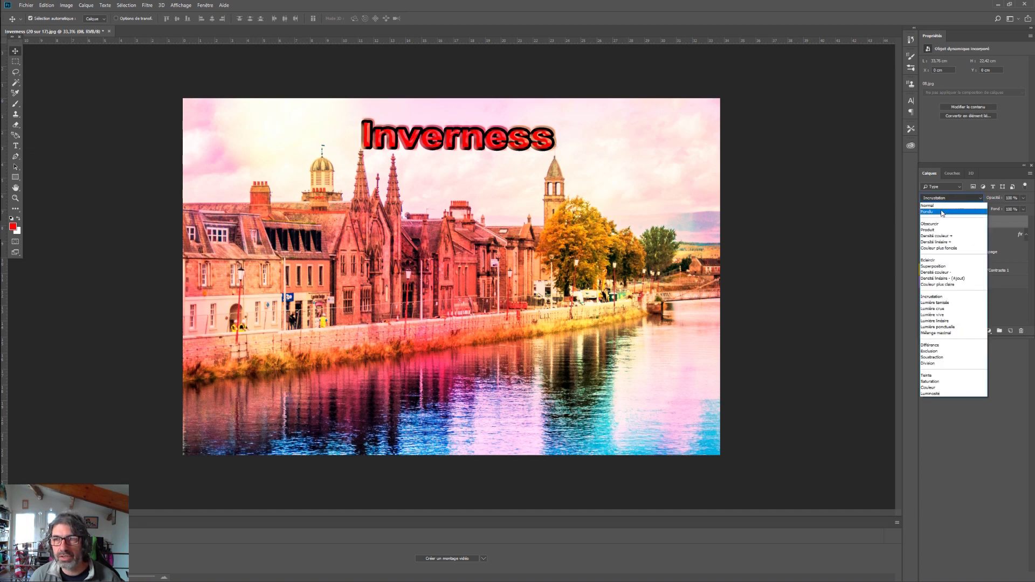
click(943, 212)
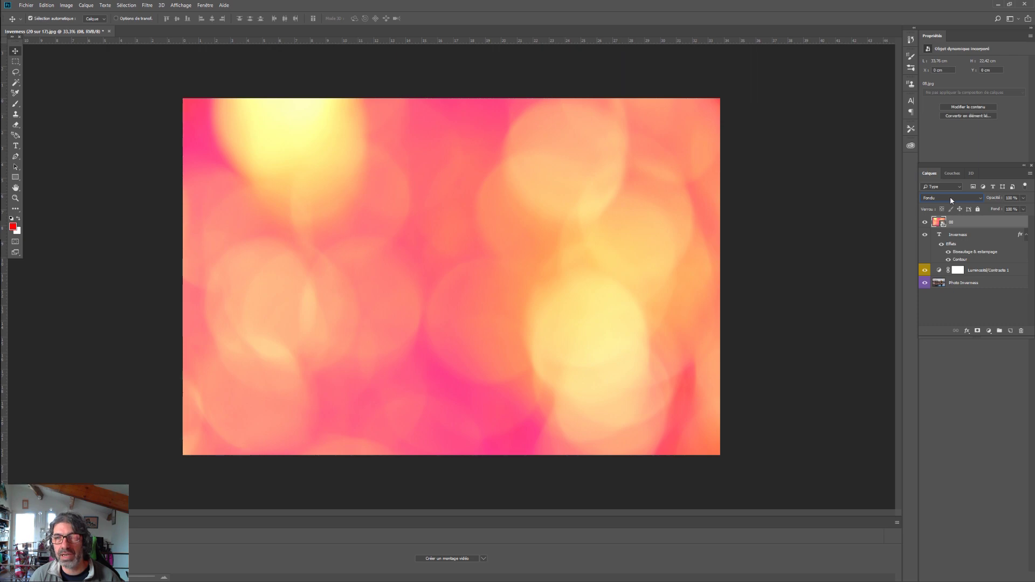
scroll(949, 198, down, 1)
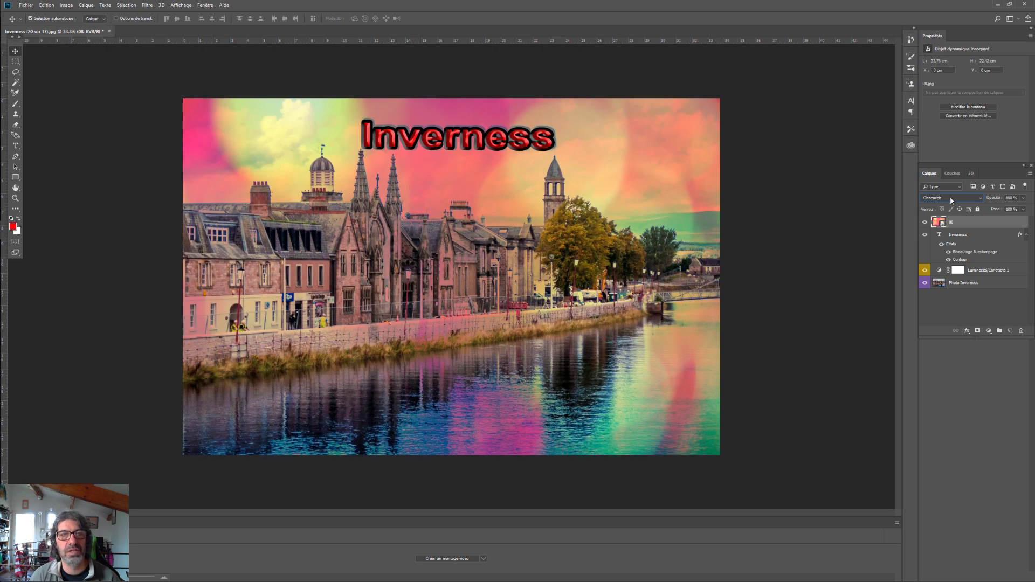
scroll(950, 200, down, 1)
scroll(950, 199, down, 2)
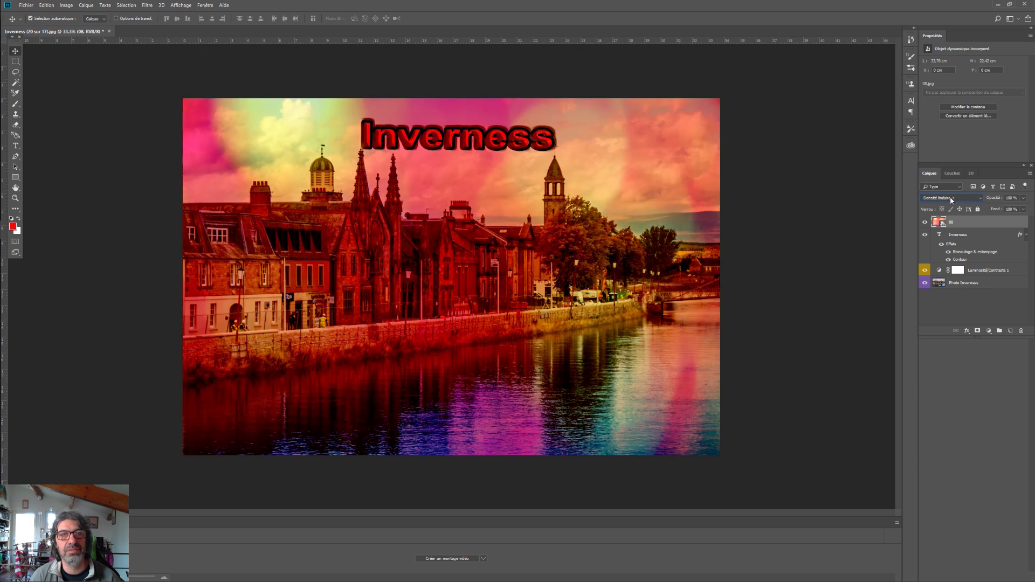
scroll(951, 200, down, 1)
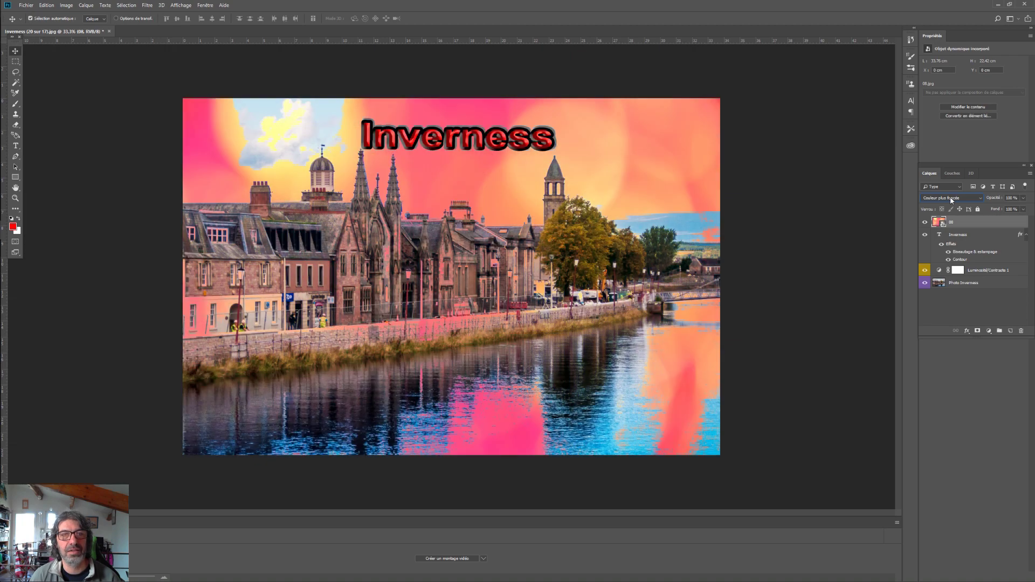
scroll(951, 200, down, 1)
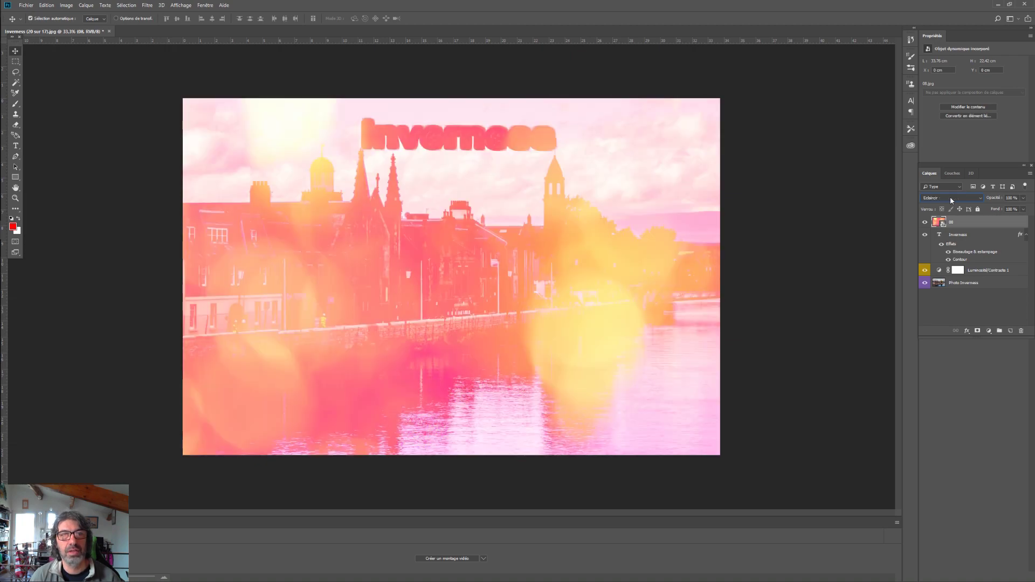
scroll(951, 200, down, 3)
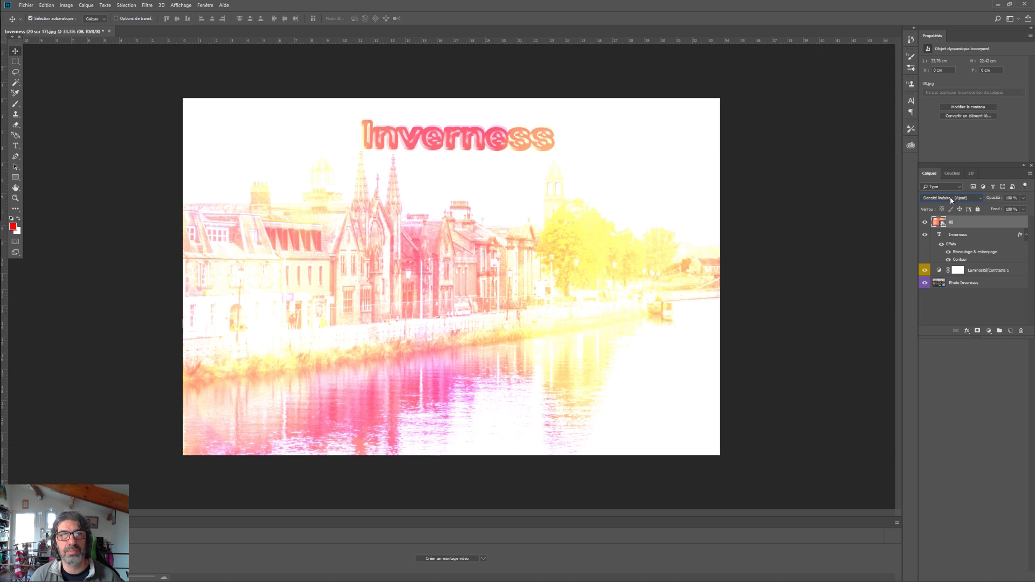
scroll(950, 200, down, 1)
scroll(951, 200, down, 2)
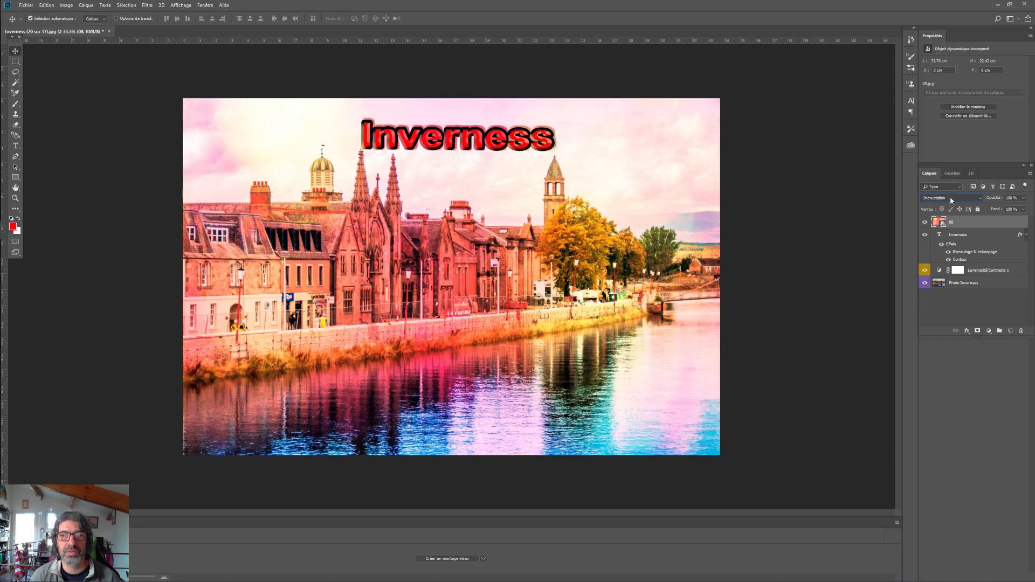
scroll(951, 200, down, 1)
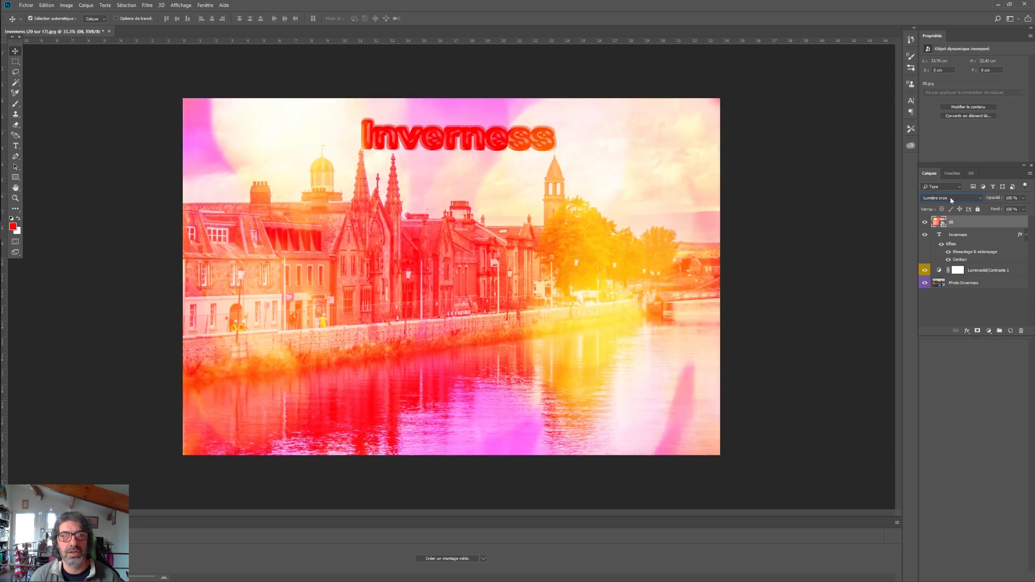
scroll(950, 196, down, 2)
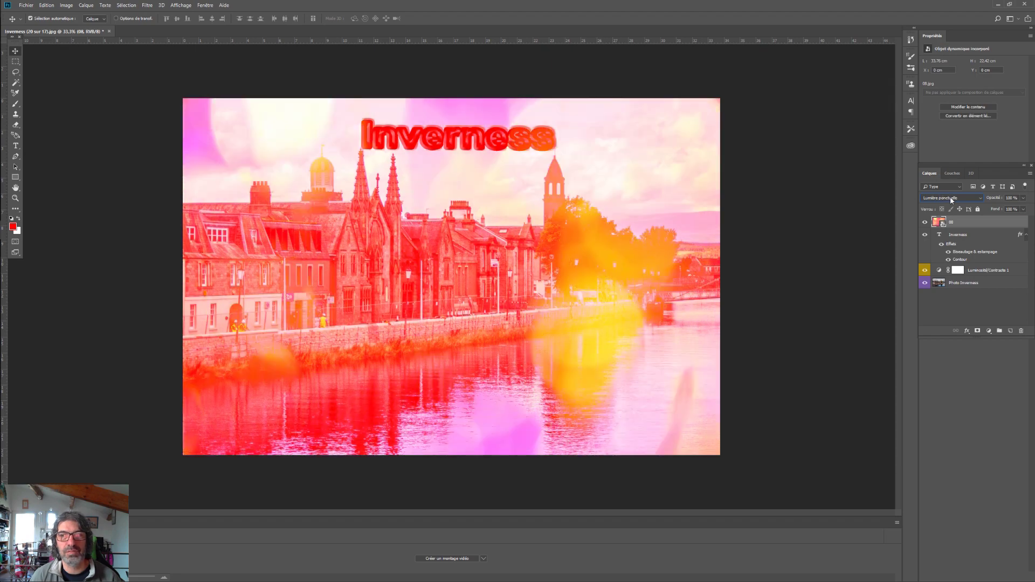
scroll(951, 200, down, 1)
scroll(951, 200, down, 1)
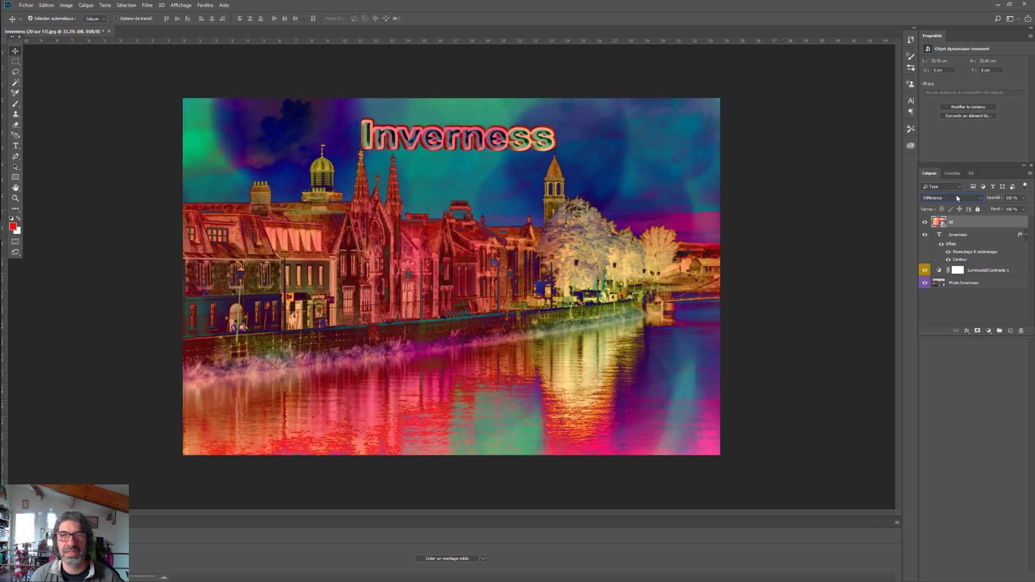
scroll(955, 199, down, 2)
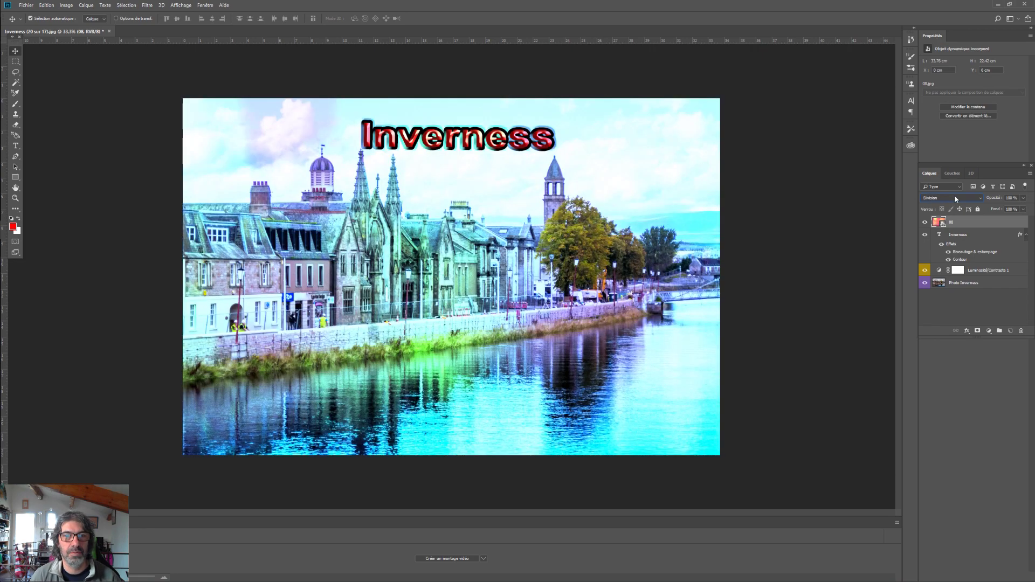
scroll(955, 199, down, 1)
scroll(955, 199, down, 1)
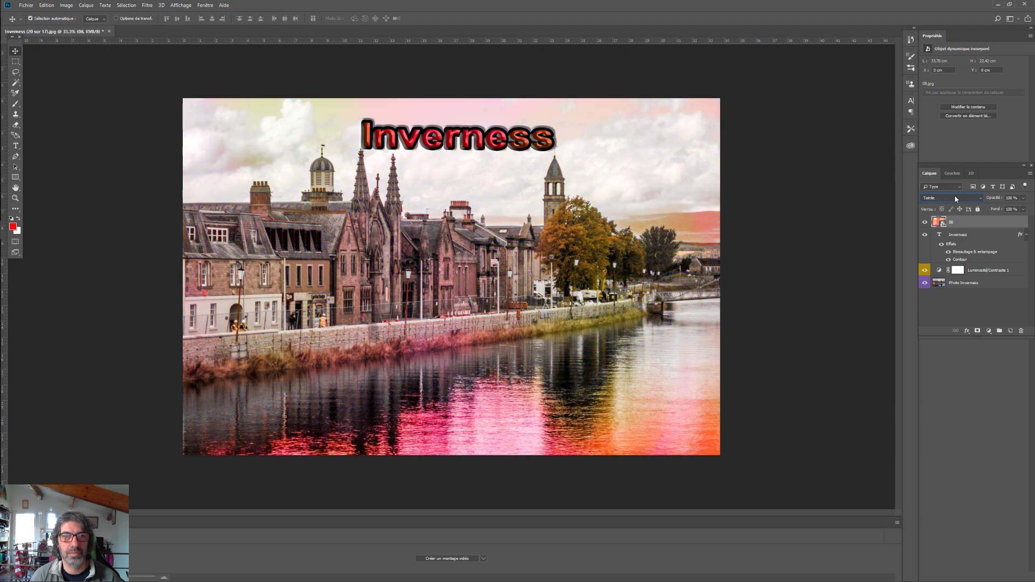
scroll(955, 199, down, 1)
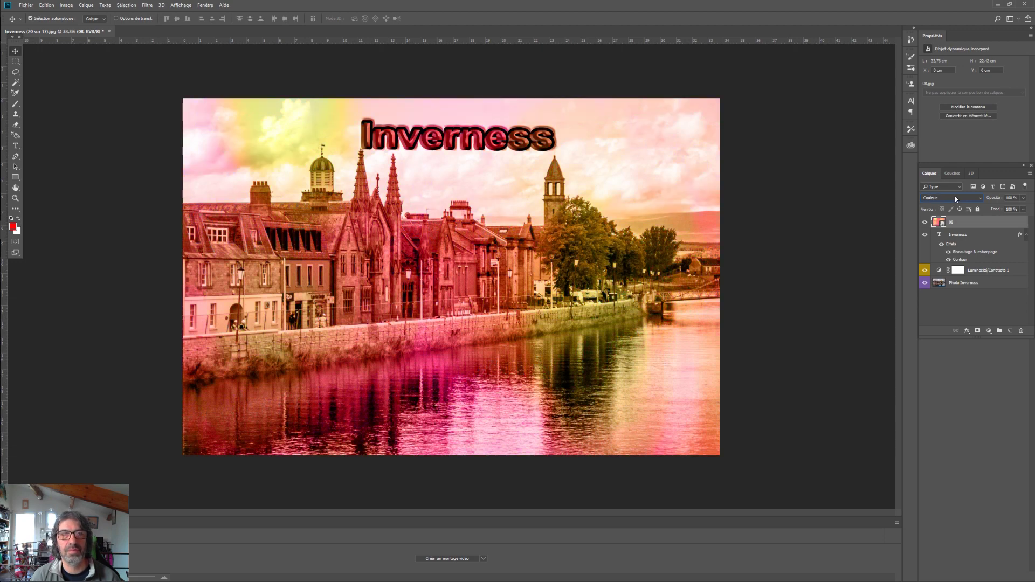
scroll(955, 199, down, 1)
scroll(956, 199, up, 1)
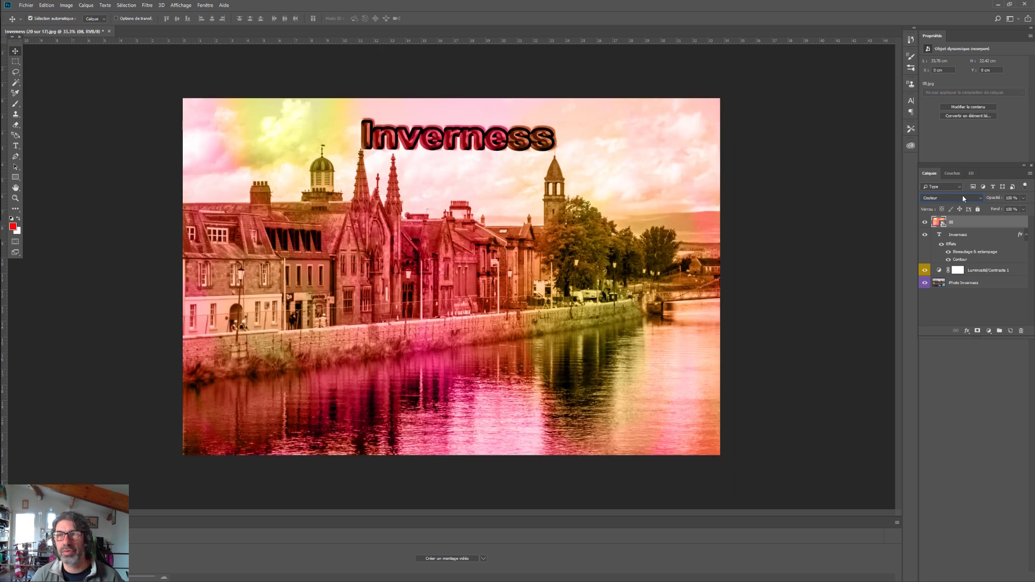
Step: Set the 08 texture layer's blend mode to Incrustation and move the Inverness text layer above it in the stack
click(964, 198)
click(932, 297)
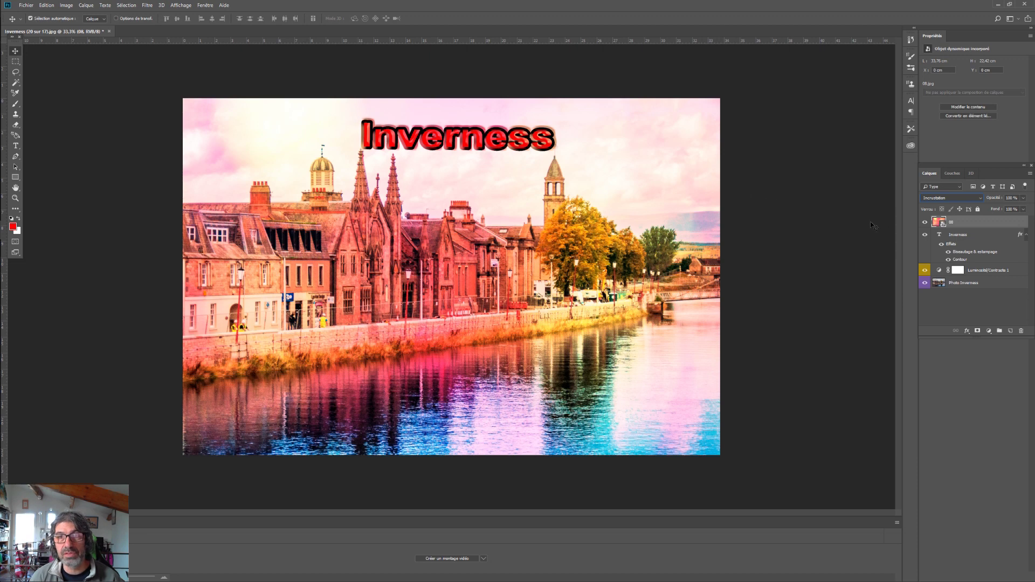
click(964, 236)
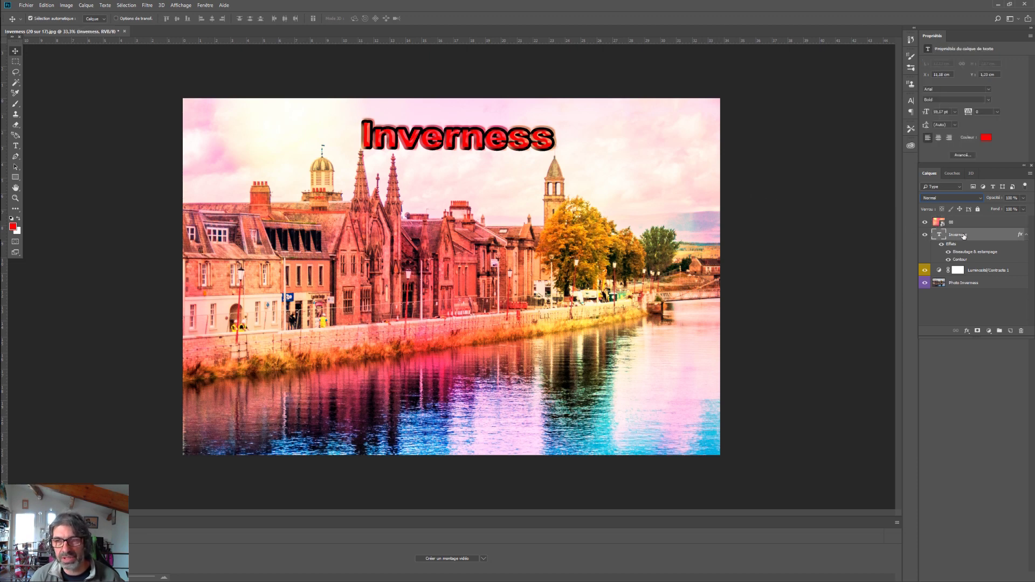
drag(964, 236, 963, 218)
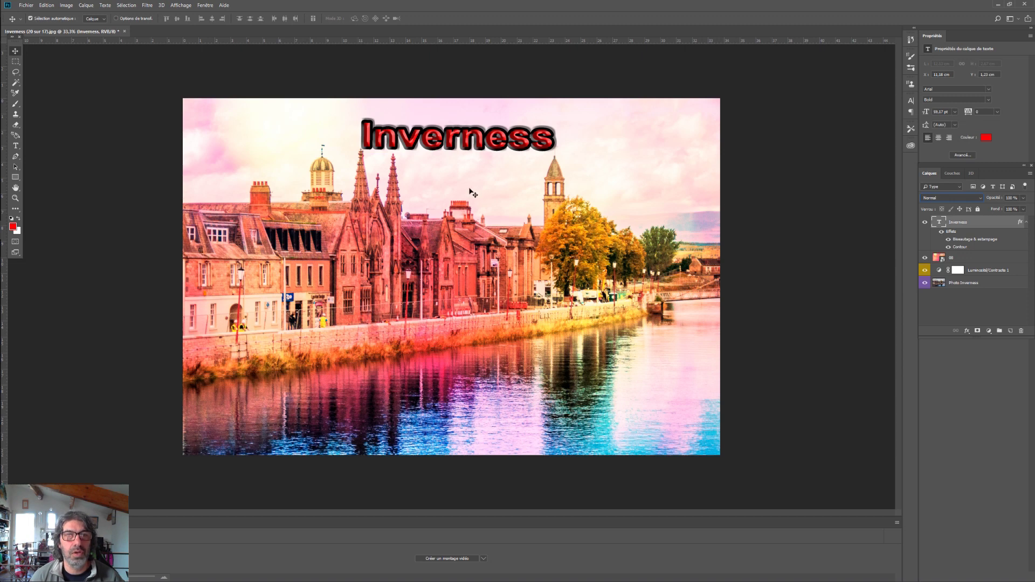
Step: Choose the Eraser tool and rasterize the 08 texture layer so that its pixels can be erased
click(963, 257)
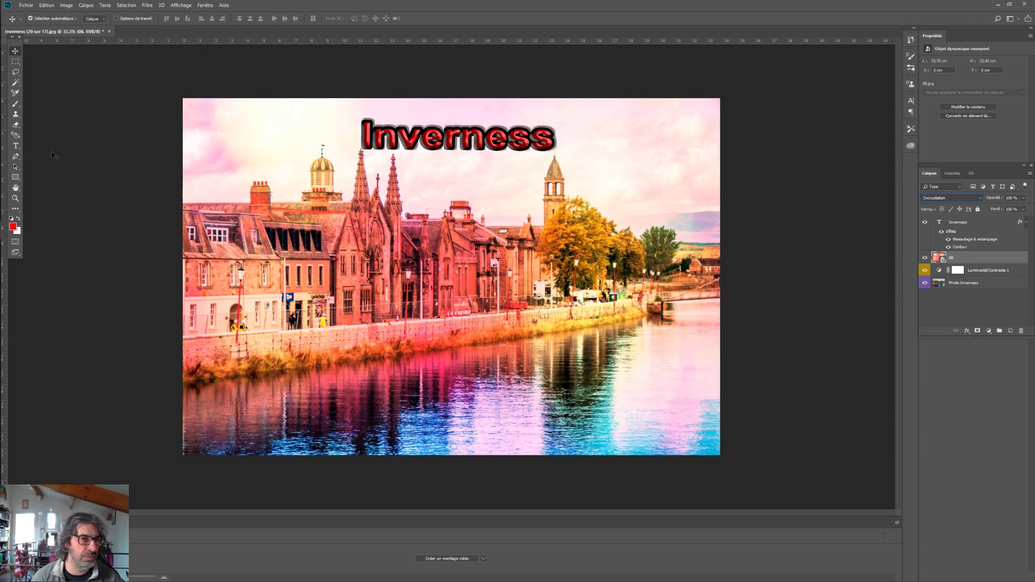
click(15, 125)
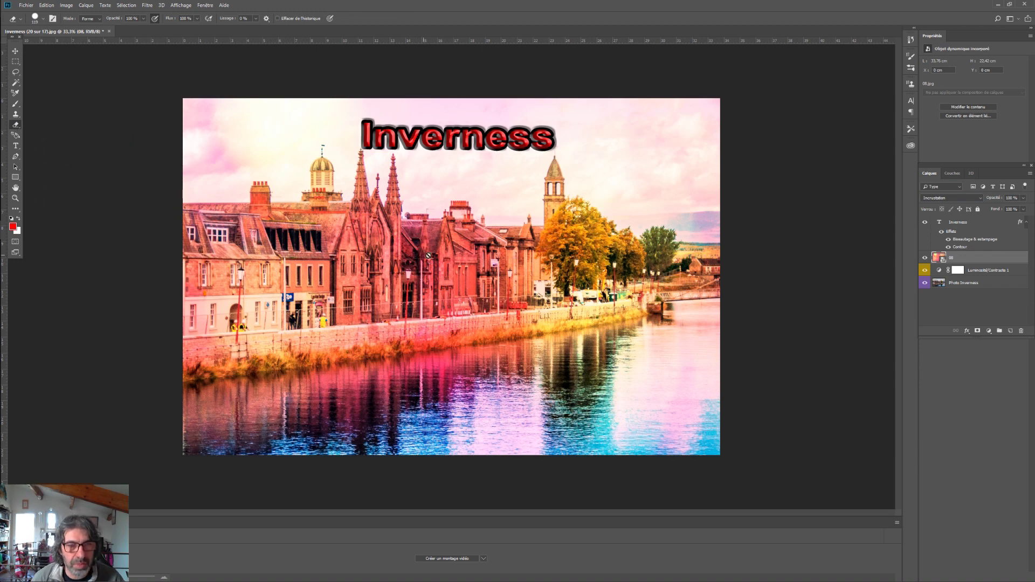
click(968, 284)
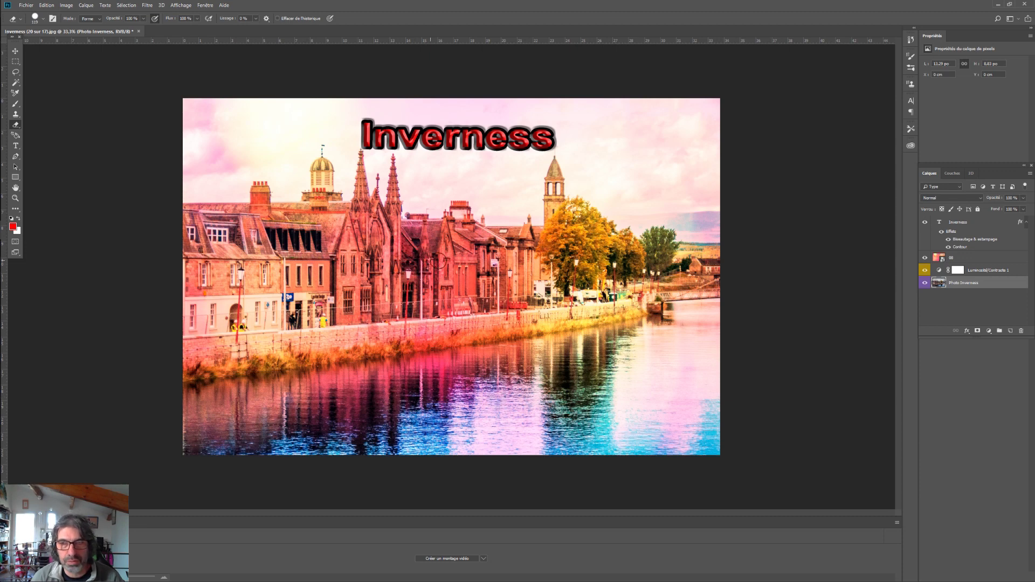
click(967, 262)
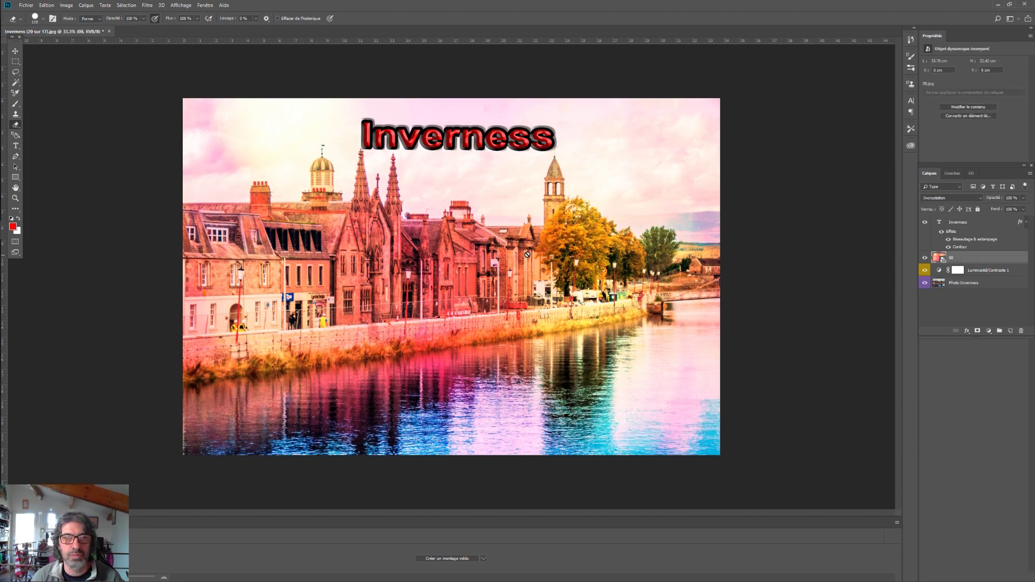
right_click(964, 259)
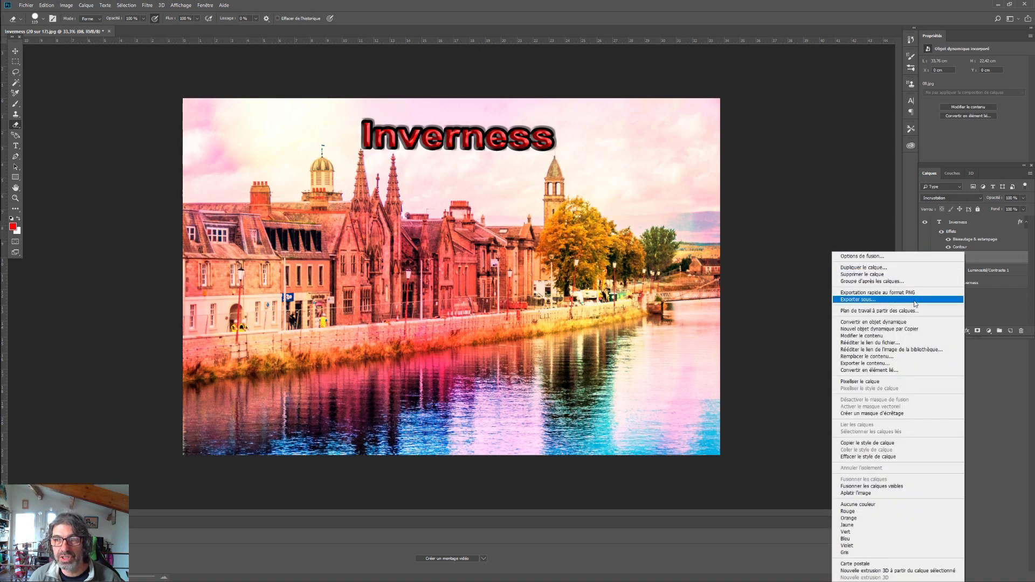
click(877, 383)
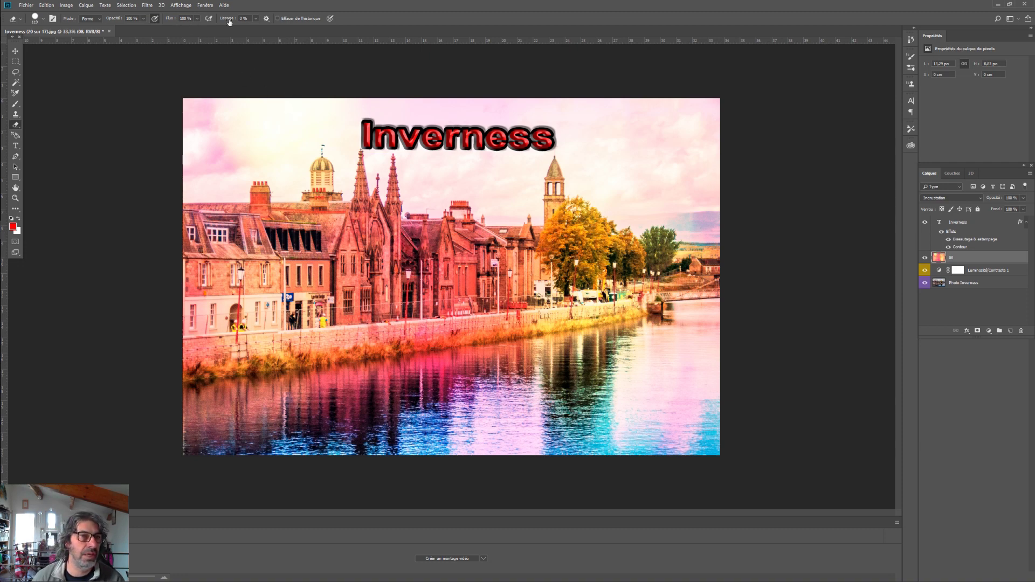
Step: Erase the 08 texture over the buildings along the quay at 100% eraser opacity, hiding and showing the Photo Inverness layer to check the area
click(144, 20)
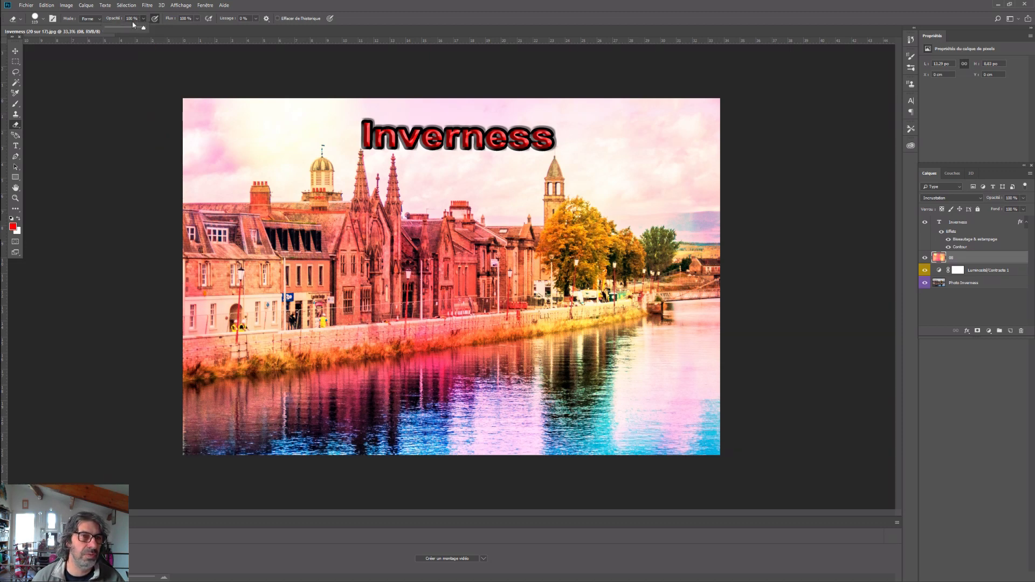
drag(434, 273, 480, 273)
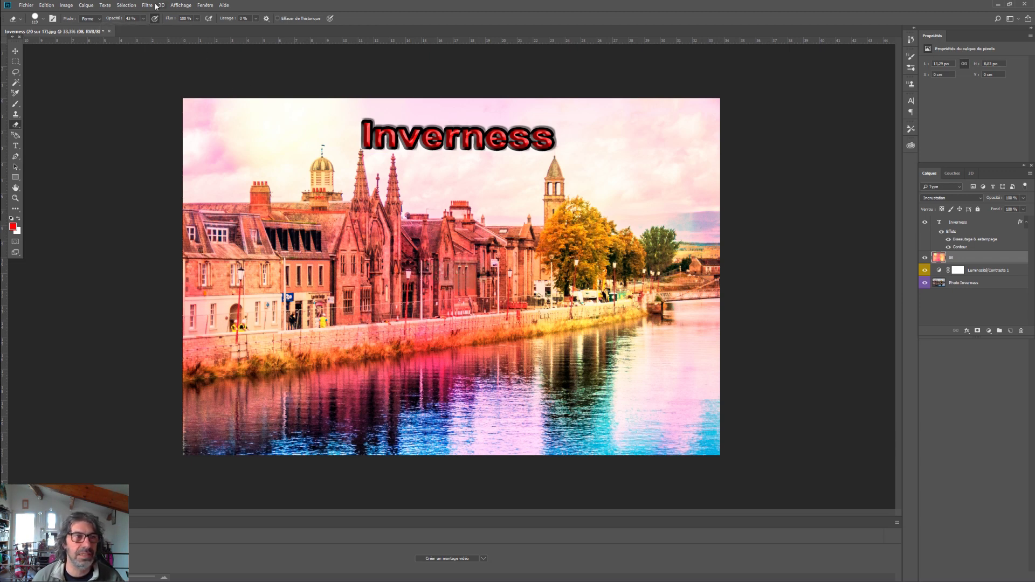
click(144, 20)
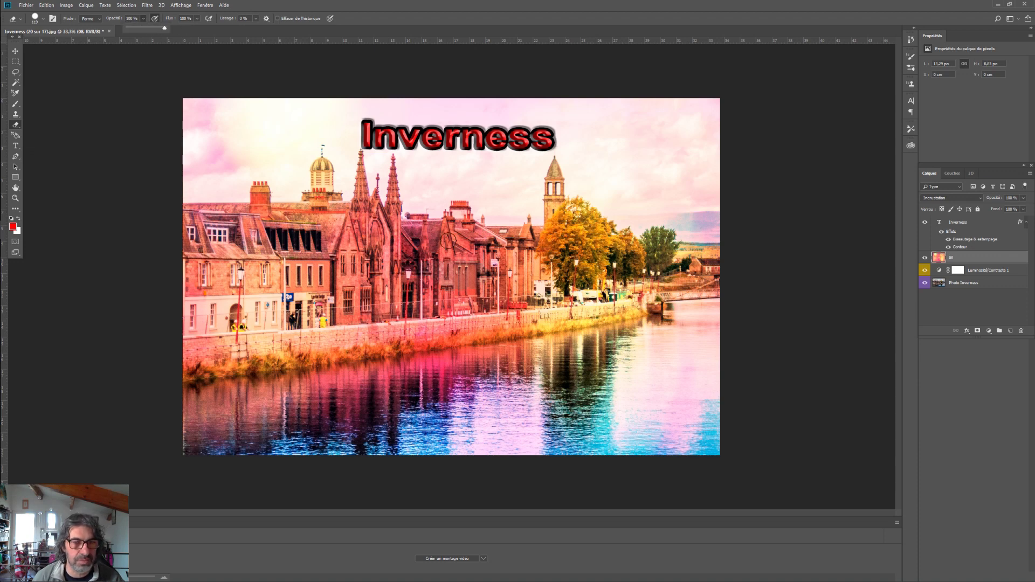
mouse_move(443, 269)
mouse_down()
mouse_move(475, 270)
mouse_move(458, 285)
mouse_up()
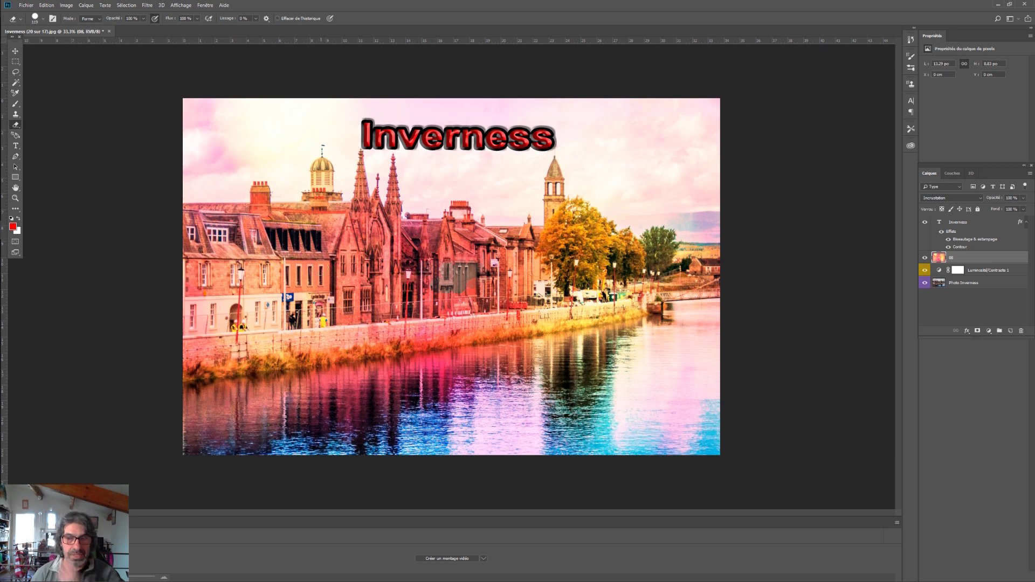
mouse_move(187, 218)
mouse_down()
mouse_move(277, 221)
mouse_move(189, 231)
mouse_move(264, 250)
mouse_move(254, 268)
mouse_move(186, 280)
mouse_move(280, 296)
mouse_move(189, 324)
mouse_move(326, 322)
mouse_move(319, 305)
mouse_move(345, 301)
mouse_move(305, 295)
mouse_move(296, 276)
mouse_move(232, 244)
mouse_move(285, 225)
mouse_move(195, 210)
mouse_move(358, 213)
mouse_move(288, 226)
mouse_move(383, 232)
mouse_move(310, 248)
mouse_move(297, 272)
mouse_move(389, 280)
mouse_move(321, 294)
mouse_move(366, 312)
mouse_move(343, 315)
mouse_move(549, 295)
mouse_move(496, 272)
mouse_move(399, 297)
mouse_move(449, 257)
mouse_move(403, 233)
mouse_move(450, 231)
mouse_move(465, 280)
mouse_up()
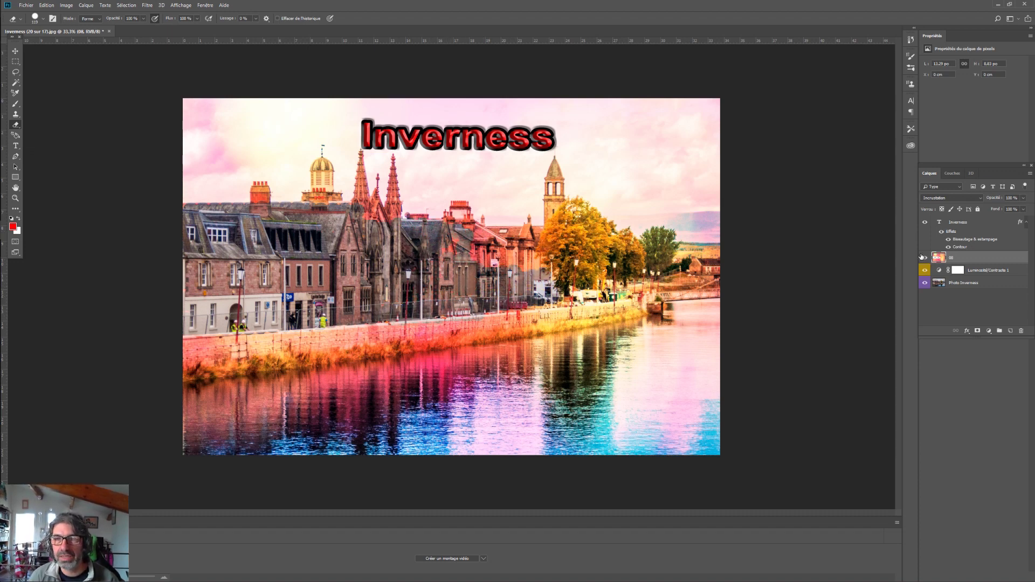
click(923, 284)
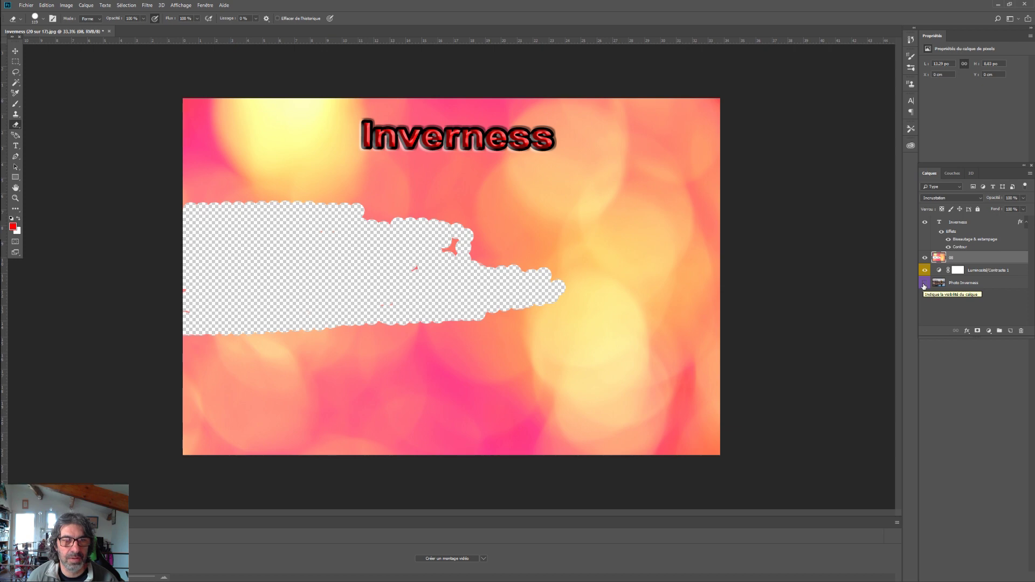
click(924, 284)
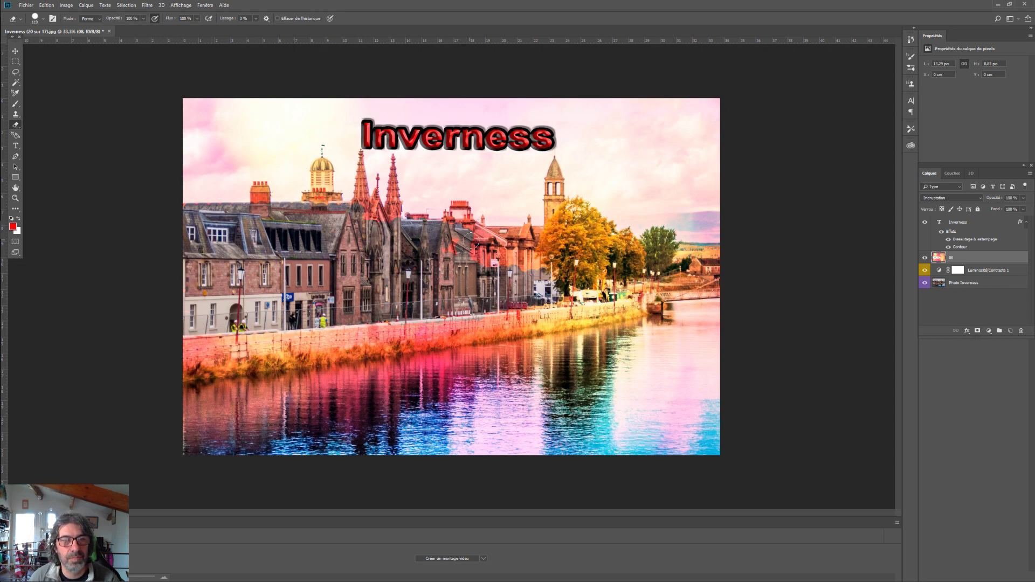
Step: Erase the 08 texture over the farther buildings and the trees, switching the Eraser to a soft round tip
mouse_move(484, 231)
mouse_down()
mouse_move(552, 245)
mouse_move(571, 209)
mouse_move(635, 256)
mouse_up()
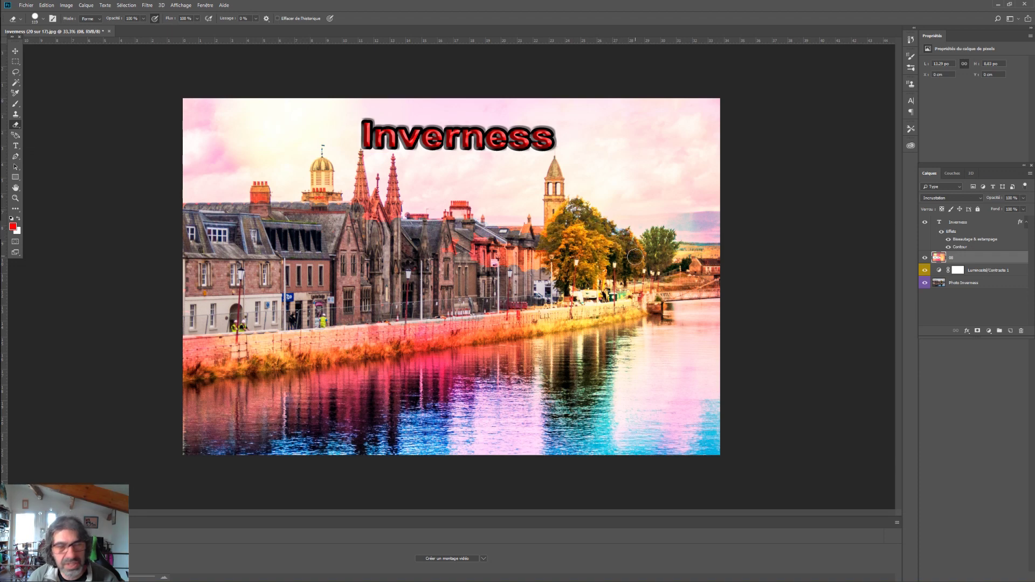
click(43, 19)
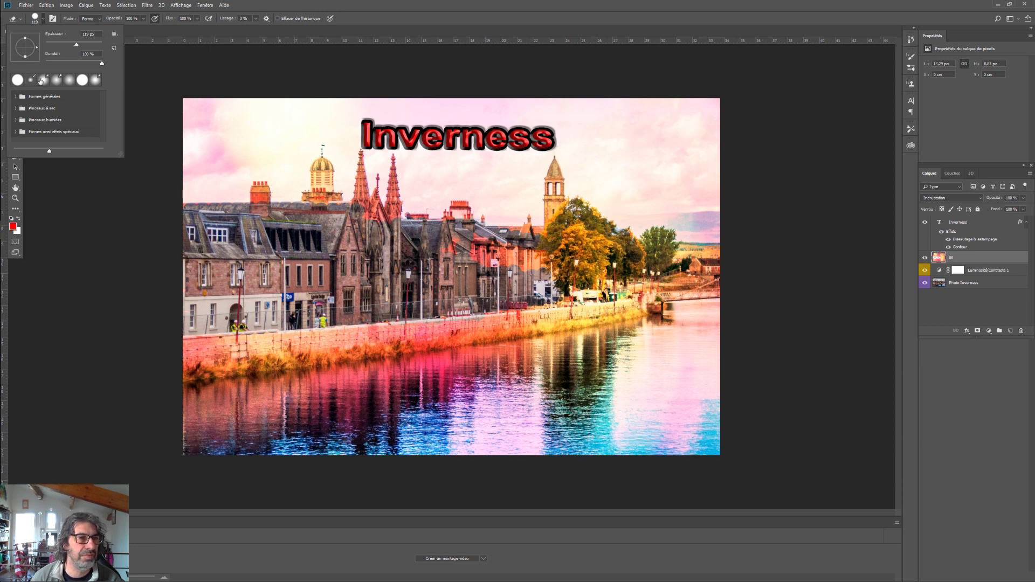
click(41, 81)
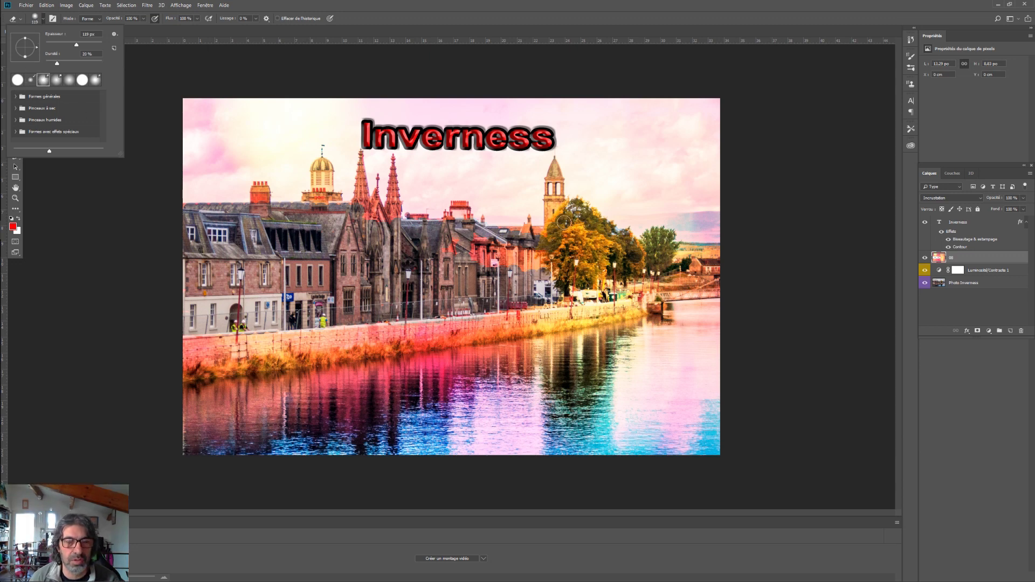
click(519, 233)
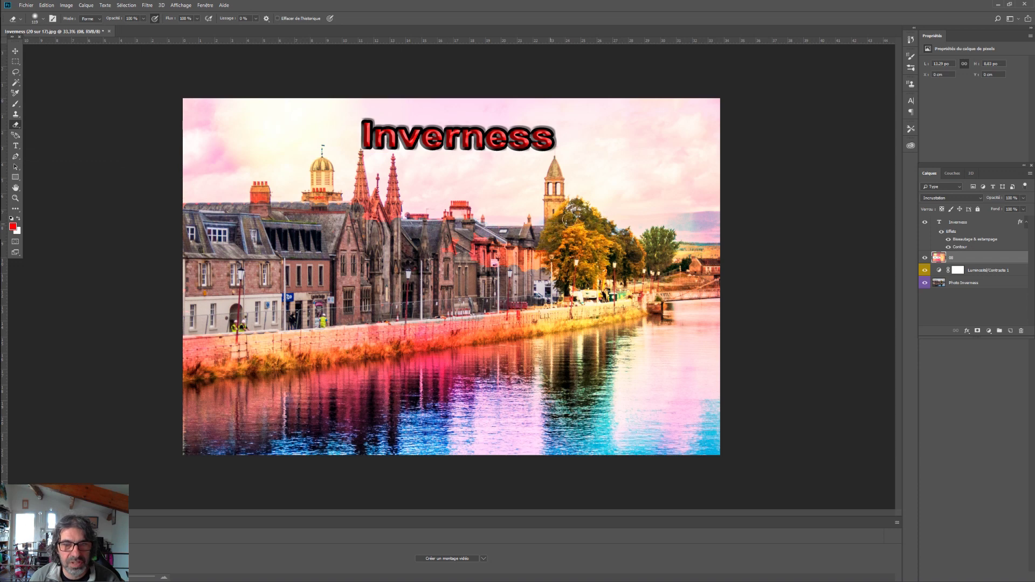
mouse_move(558, 209)
mouse_down()
mouse_move(590, 212)
mouse_move(635, 247)
mouse_move(665, 235)
mouse_move(665, 261)
mouse_move(599, 281)
mouse_move(594, 259)
mouse_move(605, 235)
mouse_move(577, 230)
mouse_move(571, 243)
mouse_move(524, 244)
mouse_move(444, 235)
mouse_move(524, 246)
mouse_move(503, 266)
mouse_move(490, 263)
mouse_move(563, 278)
mouse_move(512, 290)
mouse_up()
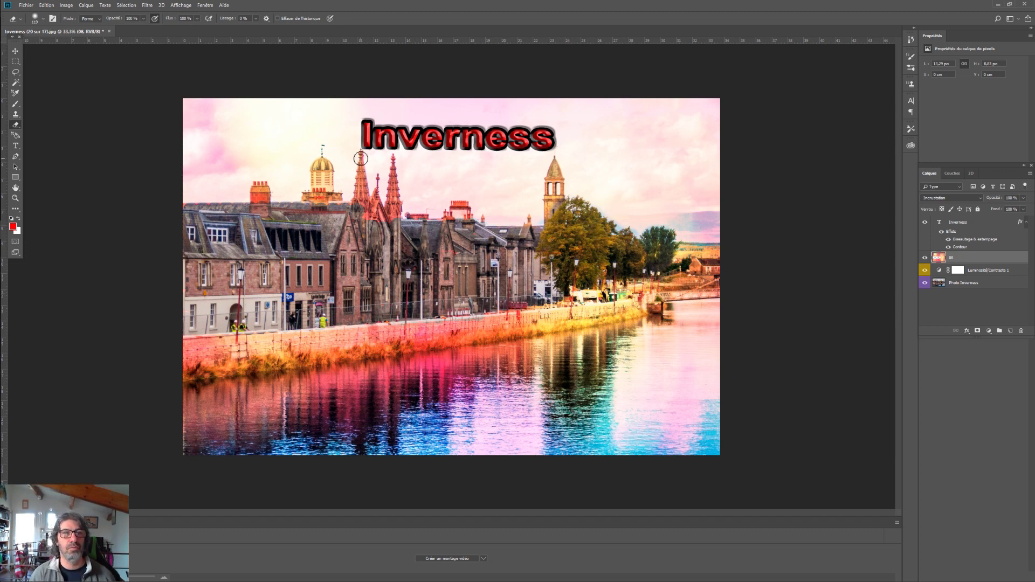
Step: Erase the 08 texture over the church spires, the dome, the rooftop chimneys and the tower beside the trees
mouse_move(359, 171)
mouse_down()
mouse_move(361, 220)
mouse_move(394, 159)
mouse_move(399, 224)
mouse_move(395, 180)
mouse_move(391, 230)
mouse_move(375, 183)
mouse_move(375, 225)
mouse_up()
mouse_move(323, 159)
mouse_down()
mouse_move(316, 180)
mouse_move(319, 202)
mouse_move(324, 166)
mouse_move(329, 211)
mouse_up()
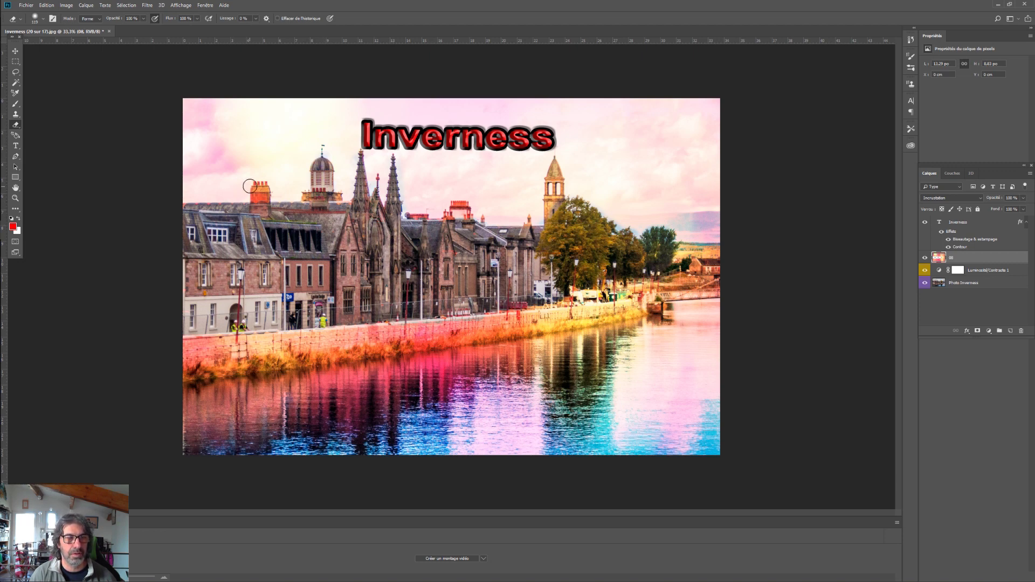
mouse_move(259, 187)
mouse_down()
mouse_move(313, 207)
mouse_move(293, 206)
mouse_move(315, 197)
mouse_up()
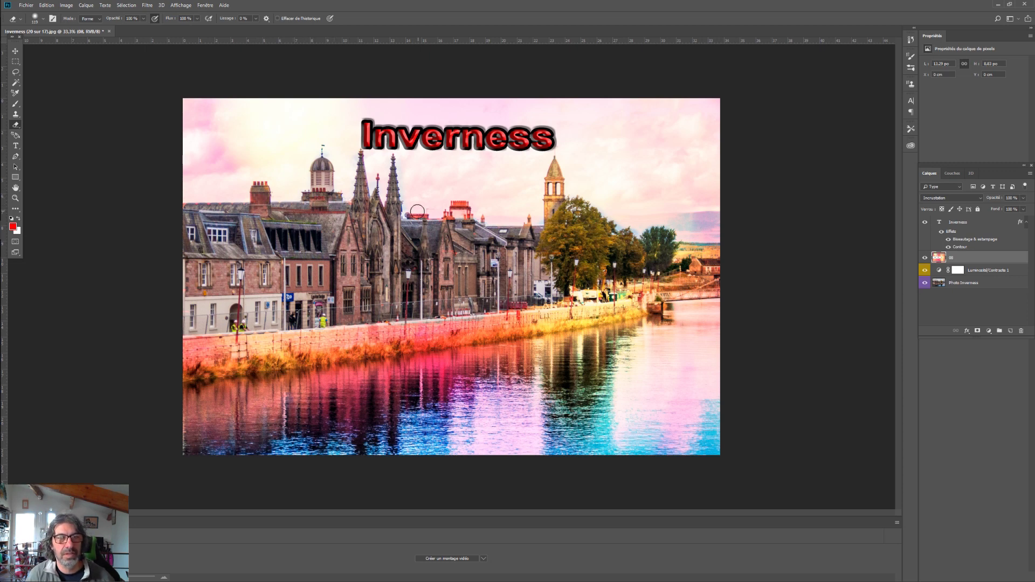
mouse_move(462, 216)
mouse_down()
mouse_move(456, 207)
mouse_move(457, 218)
mouse_move(464, 209)
mouse_up()
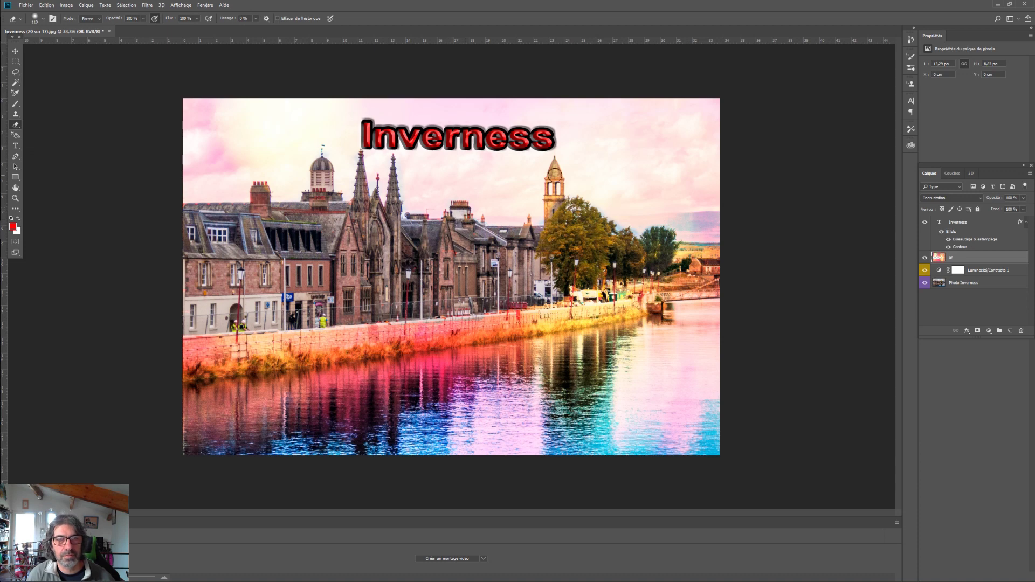
mouse_move(551, 166)
mouse_down()
mouse_move(553, 221)
mouse_move(553, 183)
mouse_up()
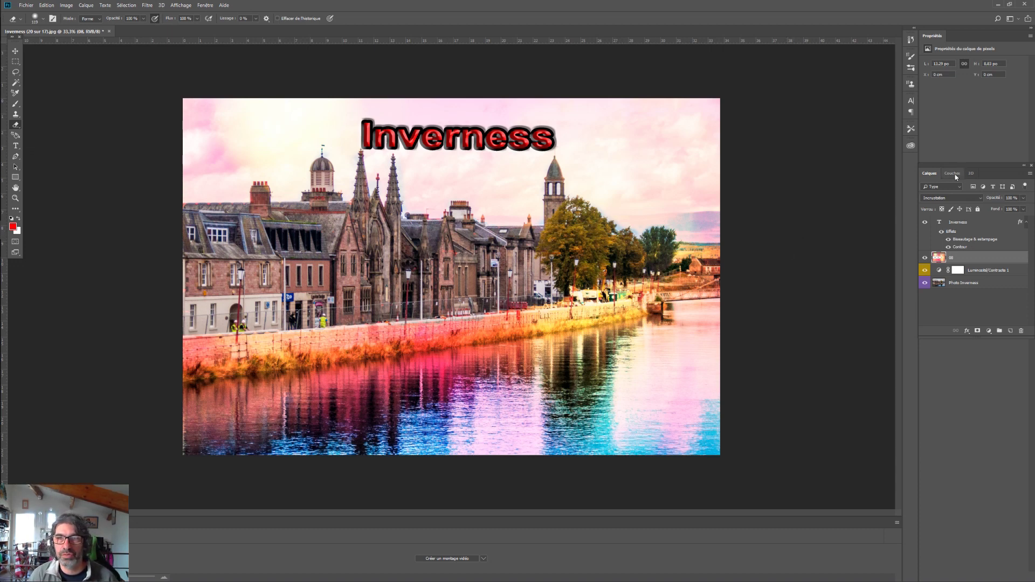
Step: Delete the Inverness text layer and rename the 08 texture layer as Filtre rose
click(963, 224)
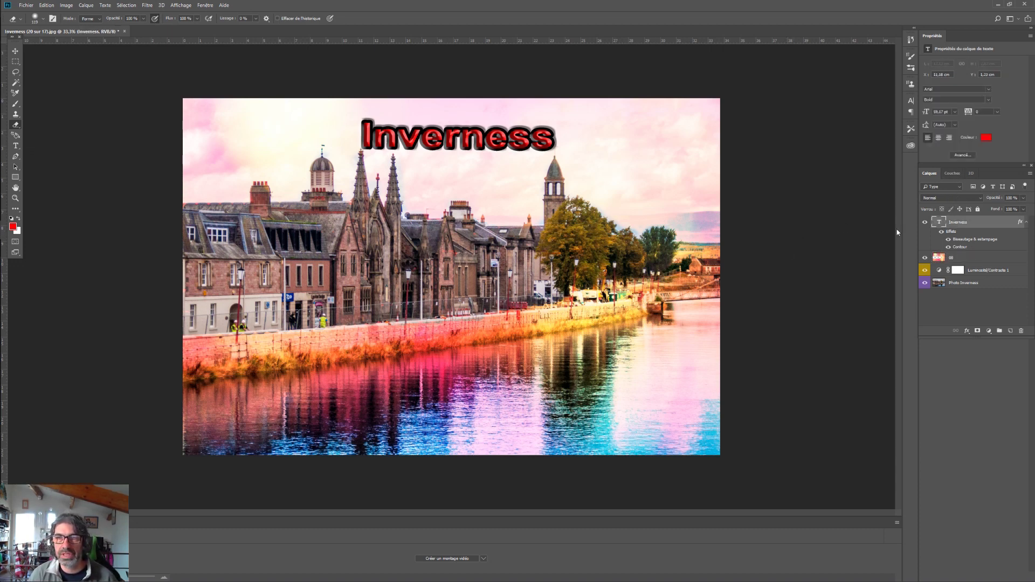
key(Delete)
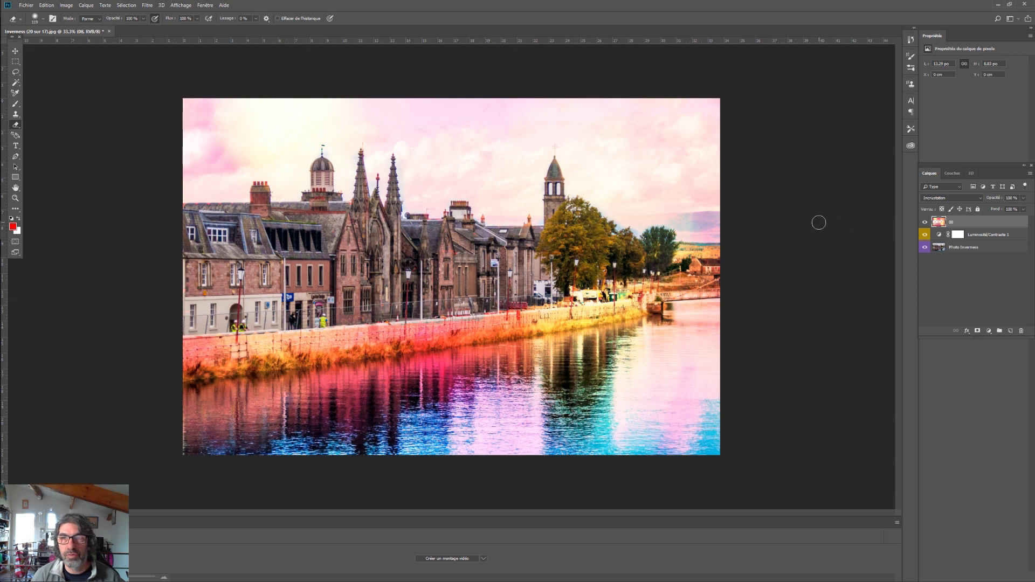
double_click(962, 224)
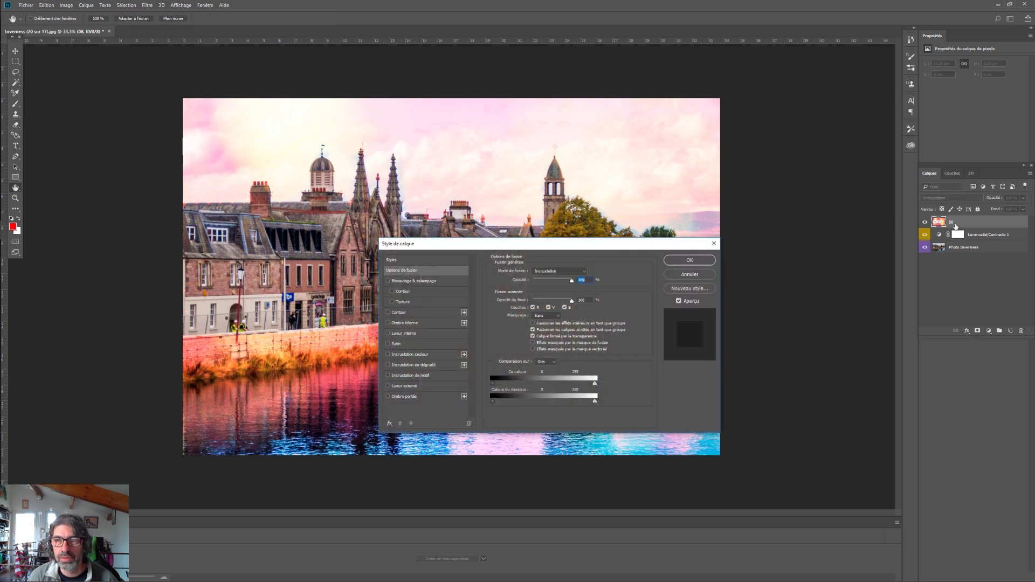
click(692, 278)
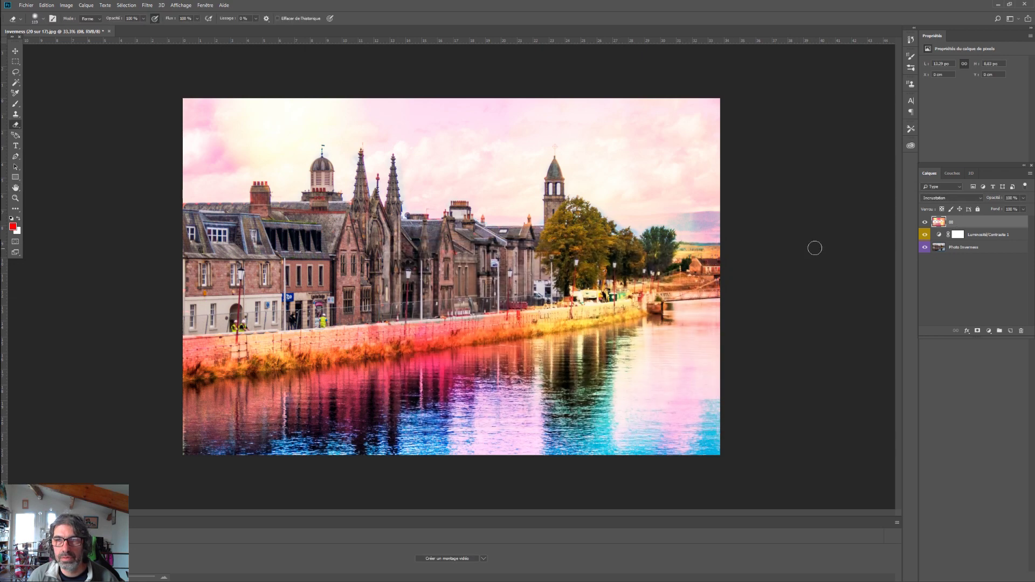
double_click(952, 222)
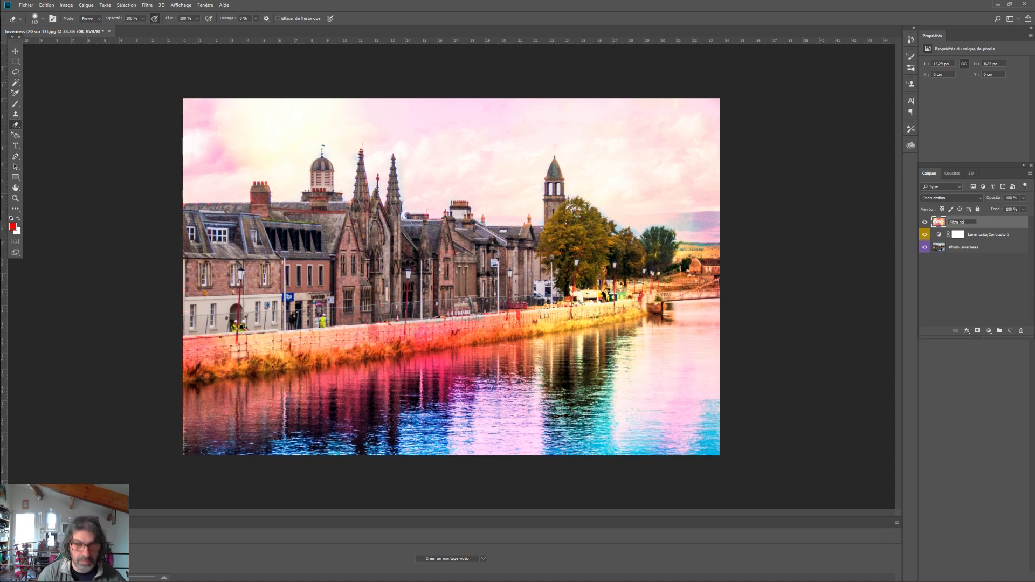
key(Return)
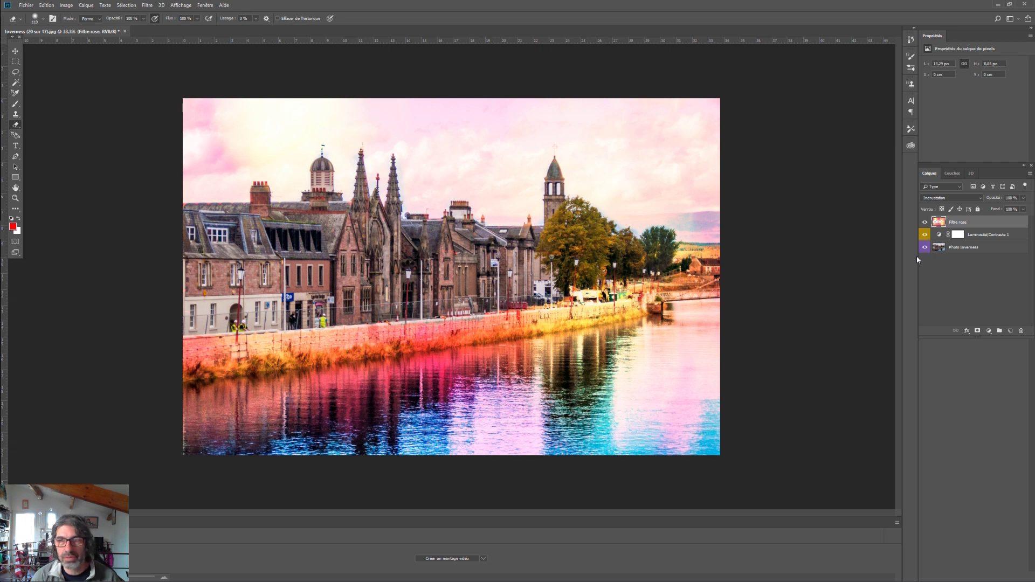
mouse_move(970, 221)
mouse_down()
mouse_move(965, 240)
mouse_move(963, 219)
mouse_up()
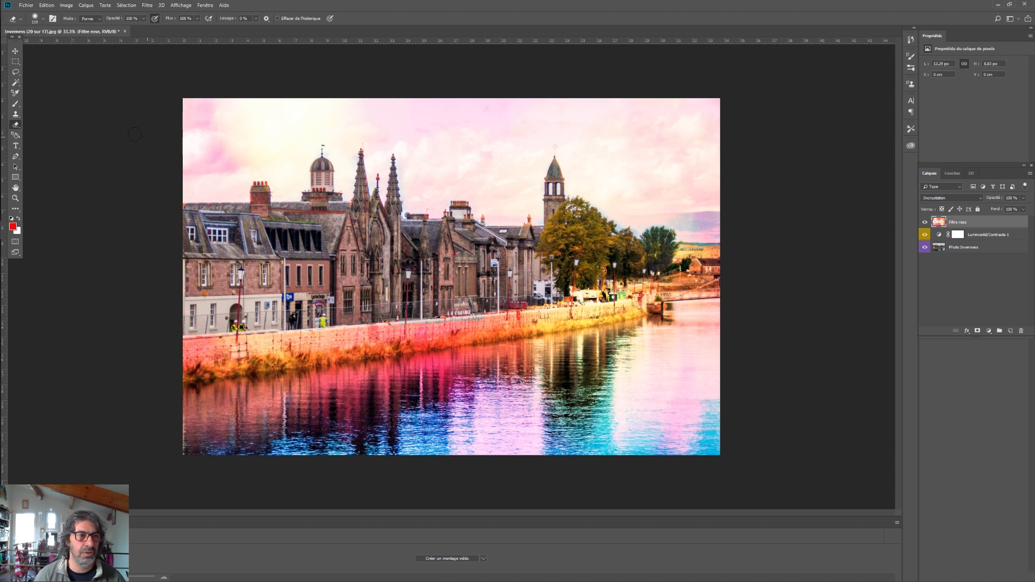
Step: Add the red text "Inverness" in Arial Bold 72 pt in the sky above the buildings
click(15, 145)
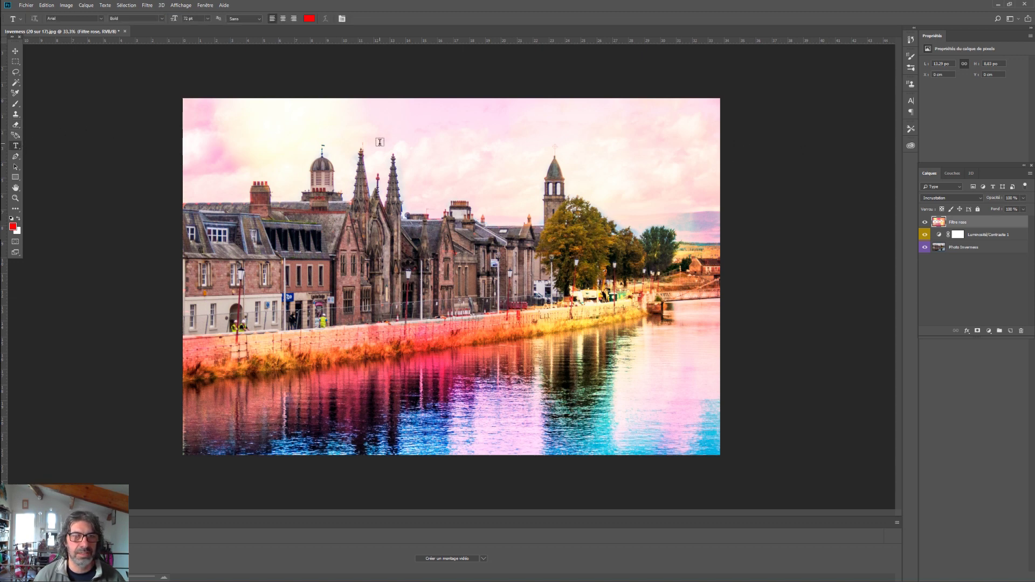
click(413, 157)
text(Inv)
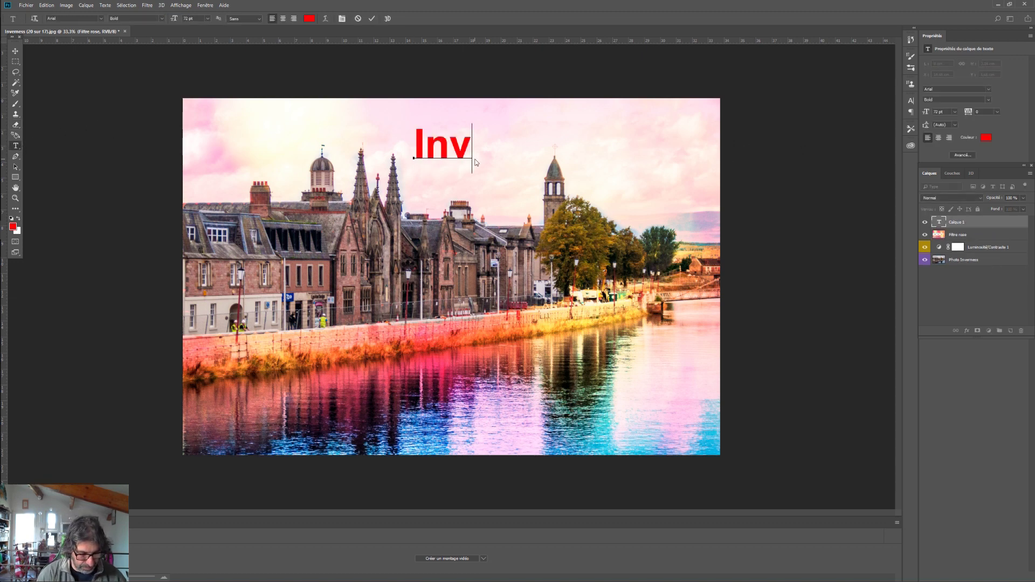
text(erness)
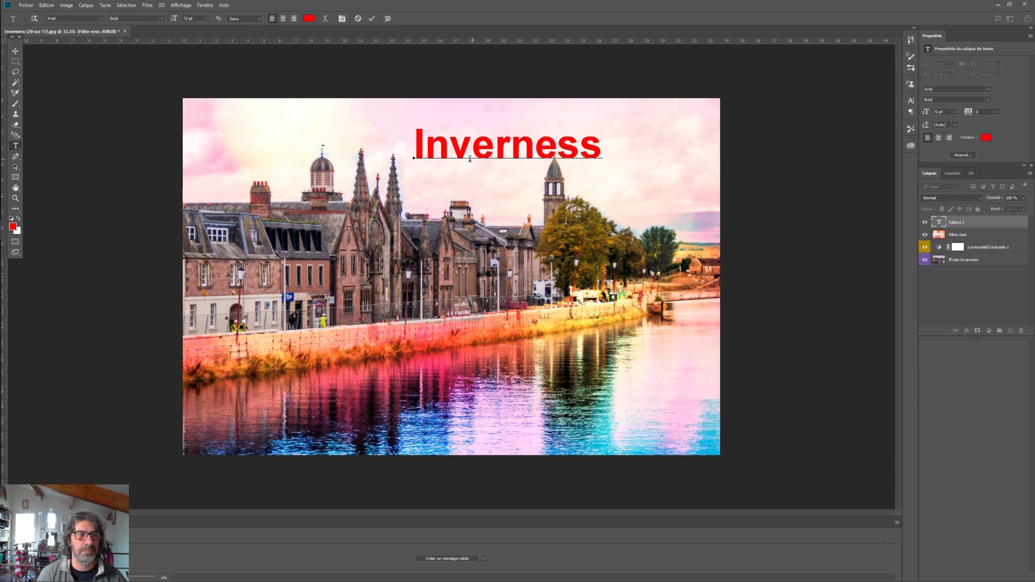
click(15, 52)
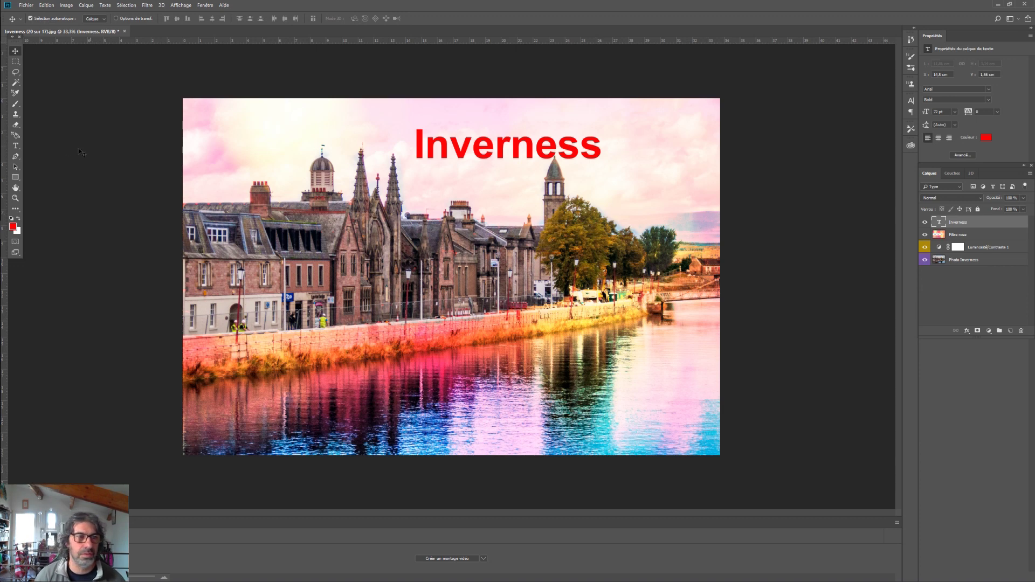
Step: Try to add the word "mai" after the Inverness text, and delete the separate text layer it makes
click(16, 146)
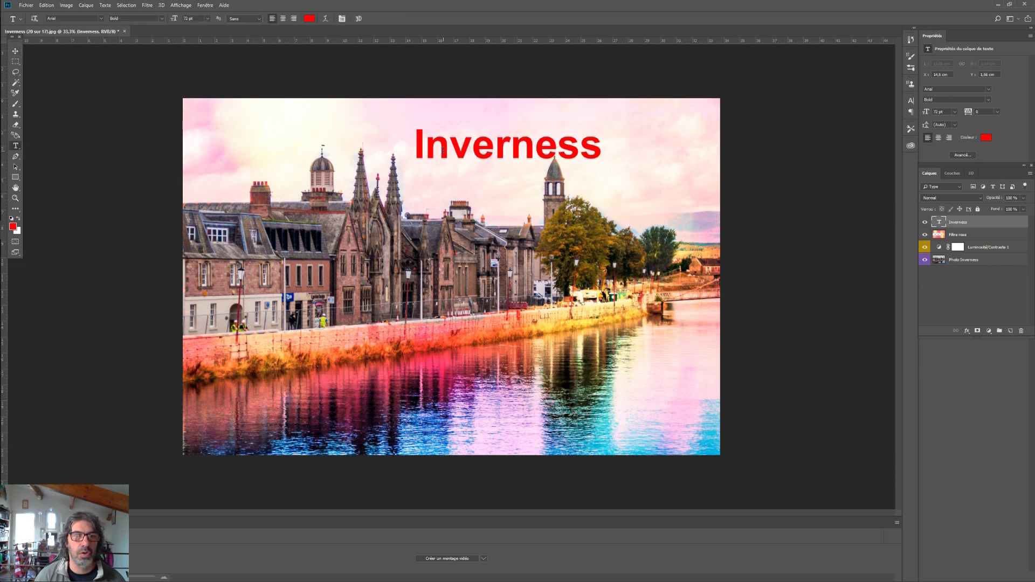
click(603, 146)
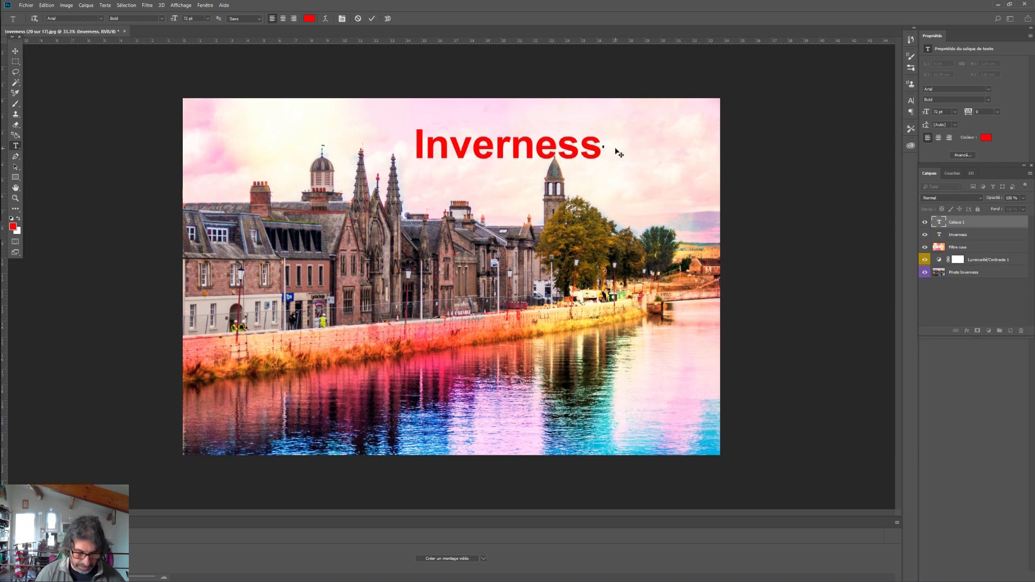
text(mai)
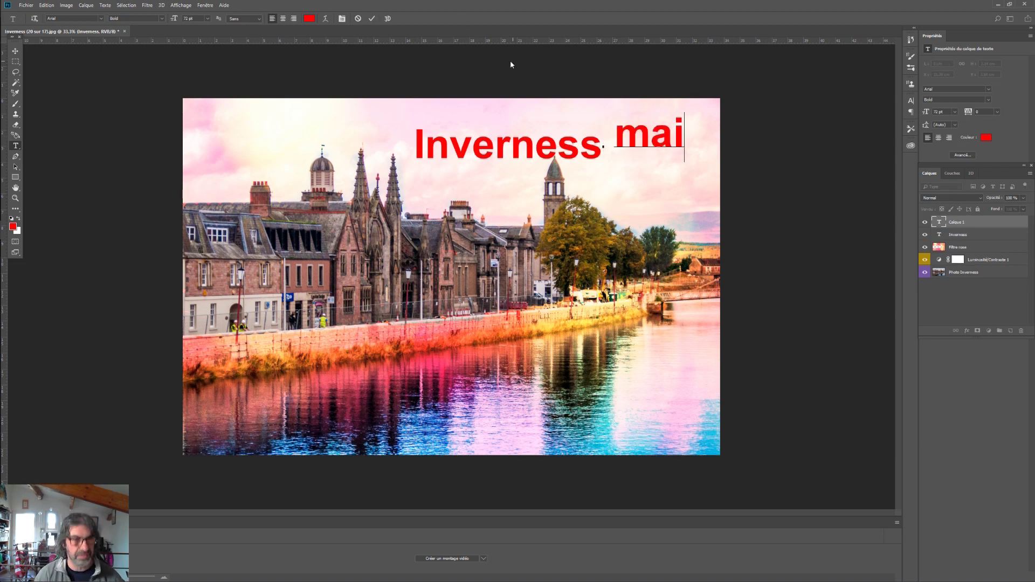
click(15, 51)
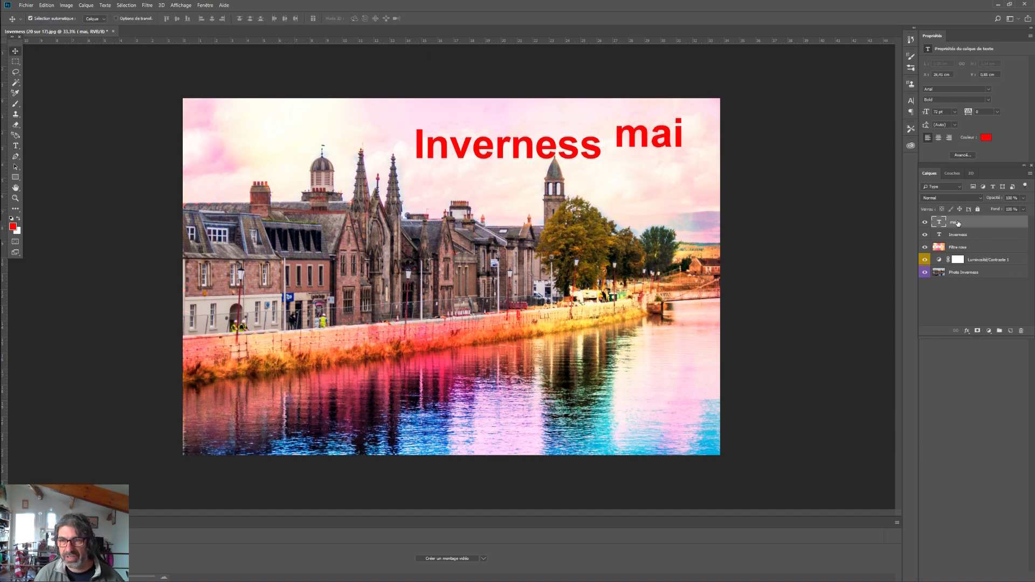
key(Delete)
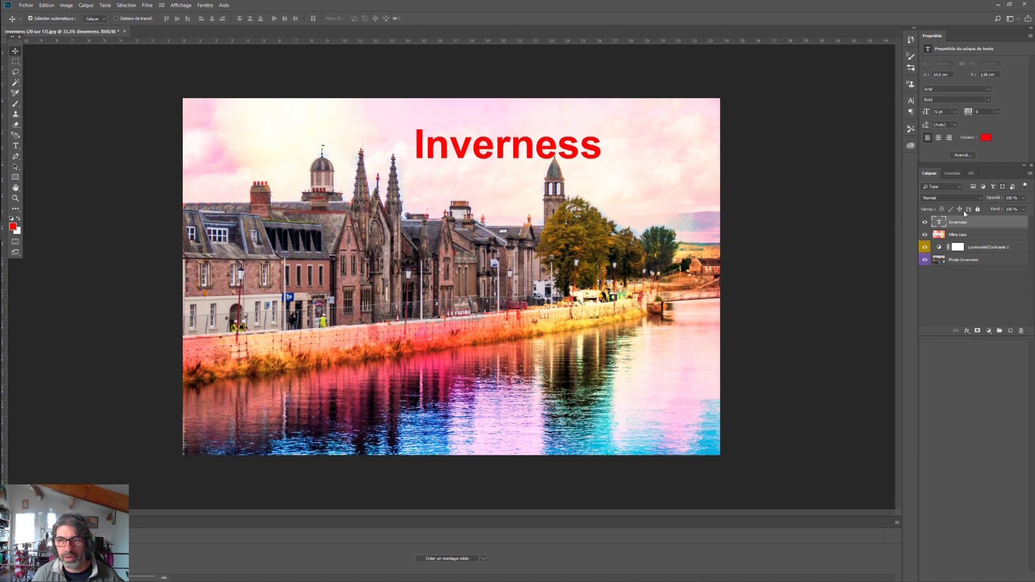
Step: Append the word "Mai" after Inverness within the existing red text layer in the sky
click(15, 146)
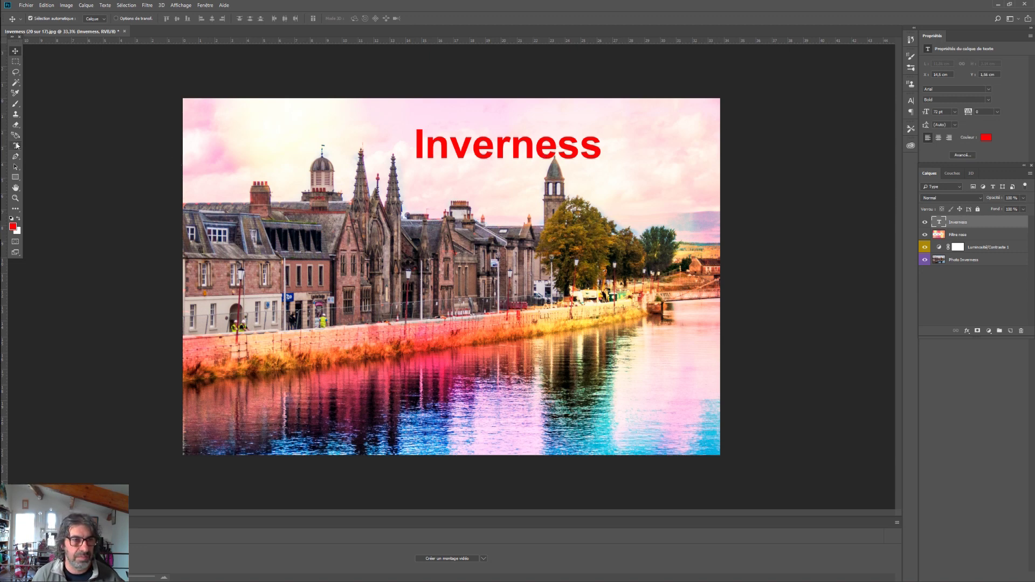
click(558, 155)
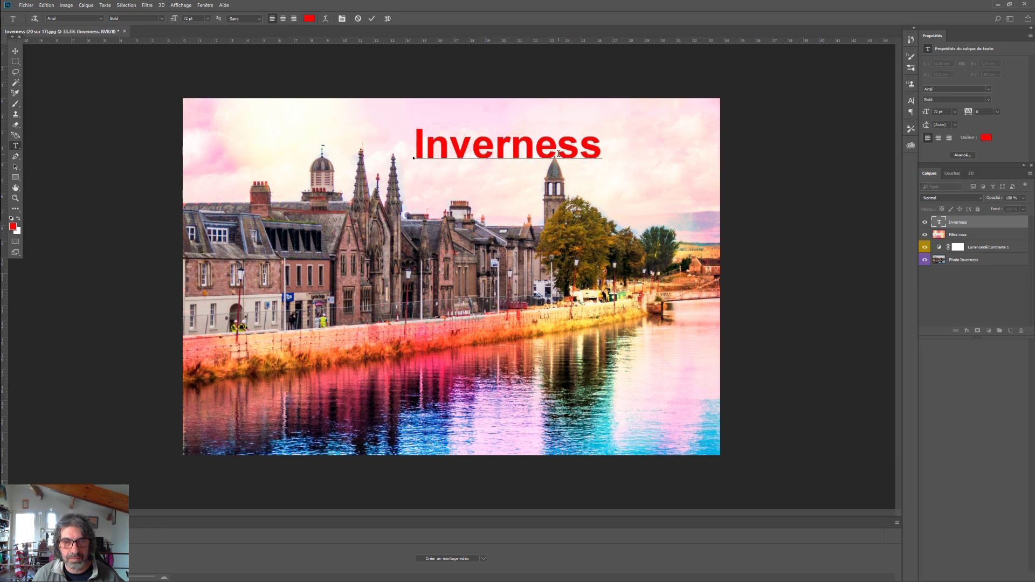
key(End)
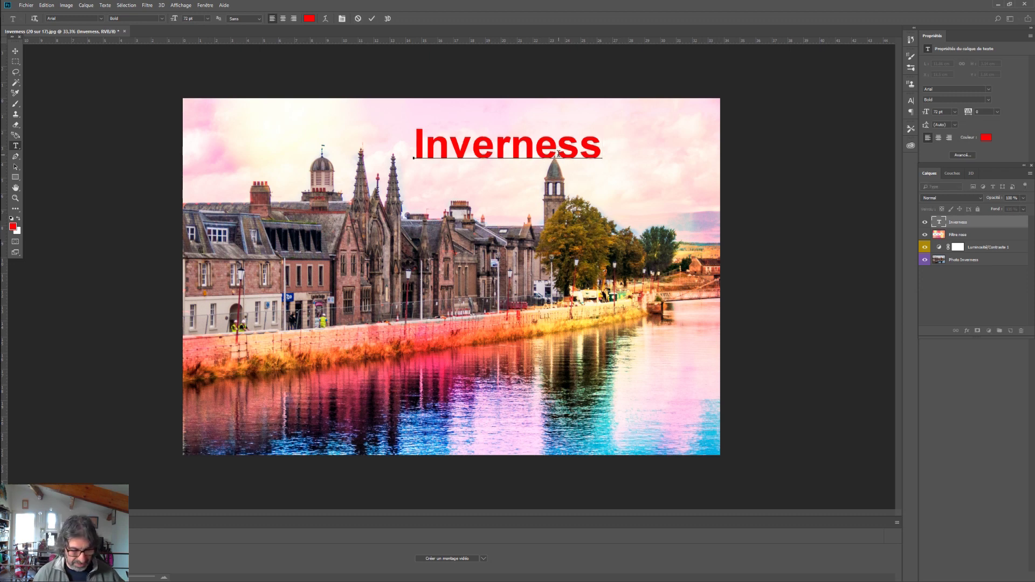
text(Mai)
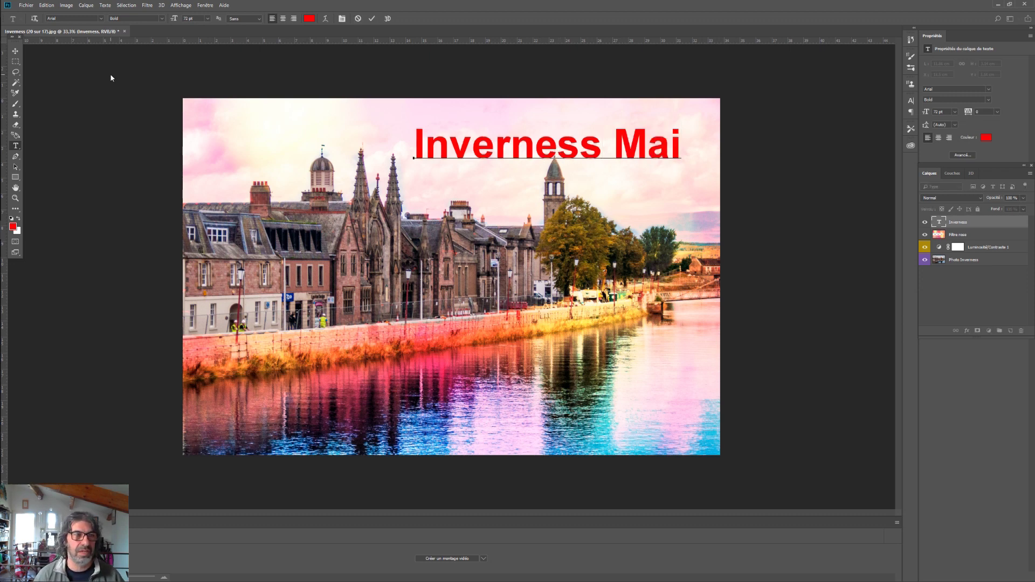
click(16, 51)
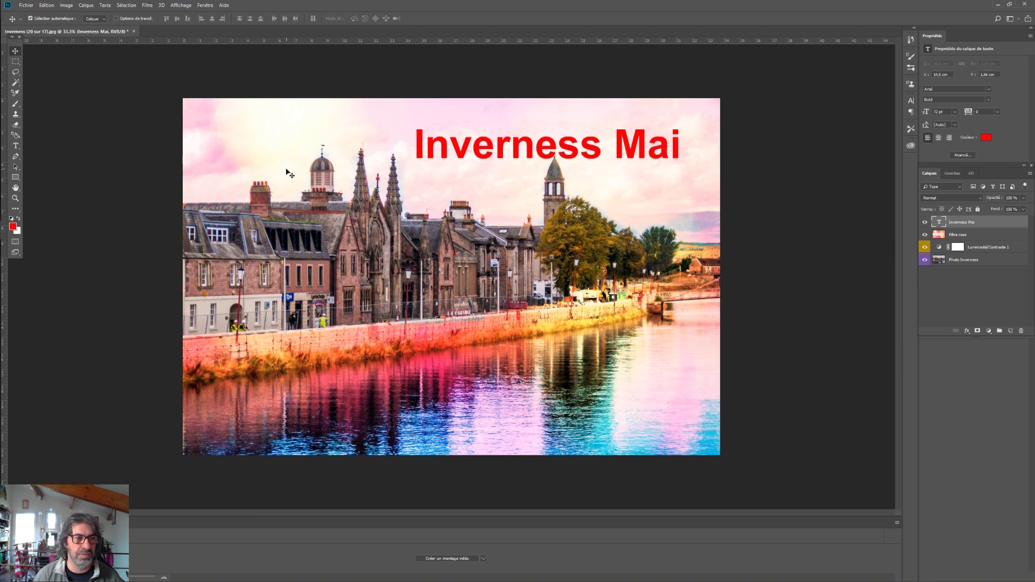
Step: Replace the word "Mai" with "Juin" in the red text layer
click(16, 146)
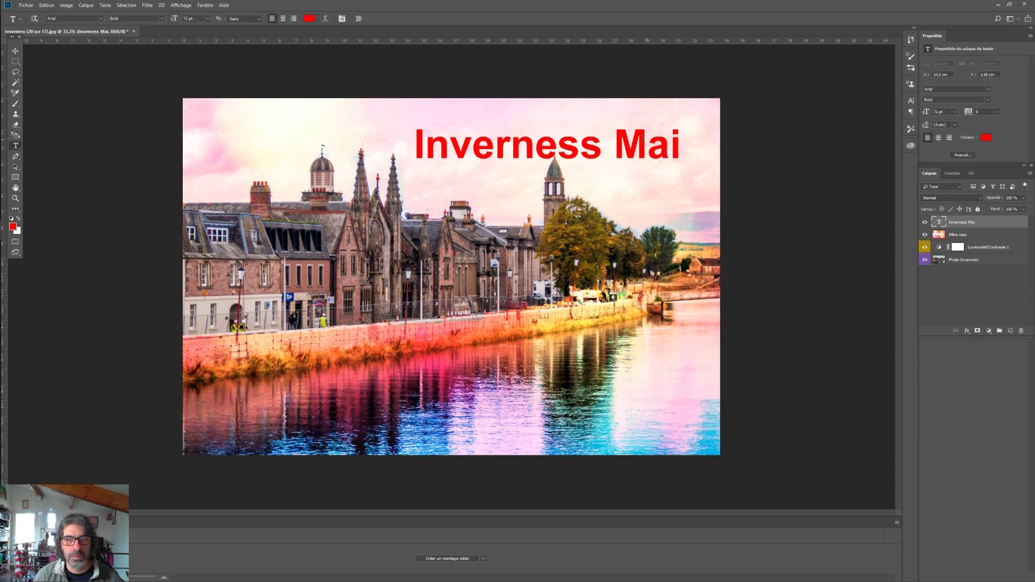
drag(615, 145, 680, 146)
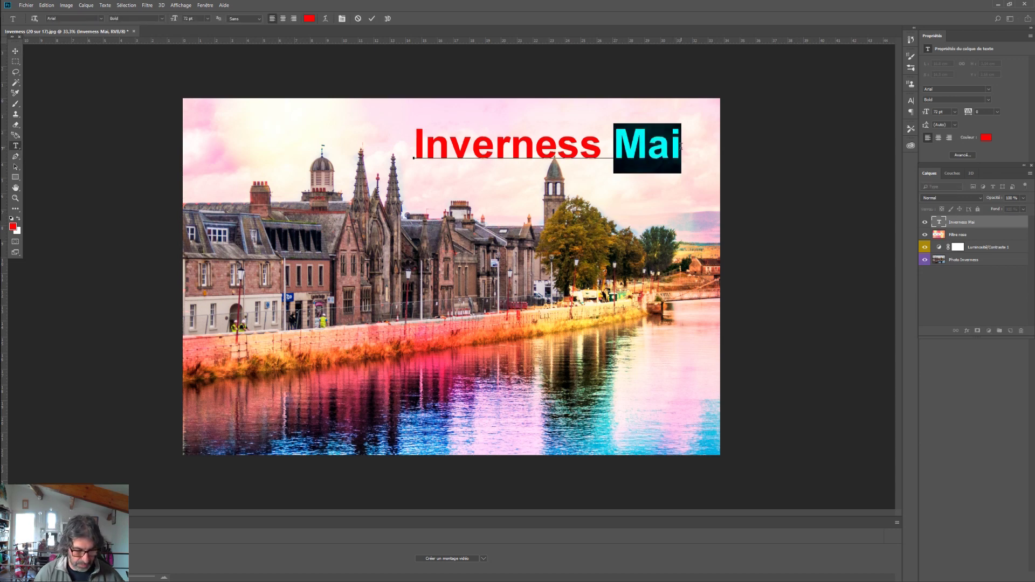
text(Juin)
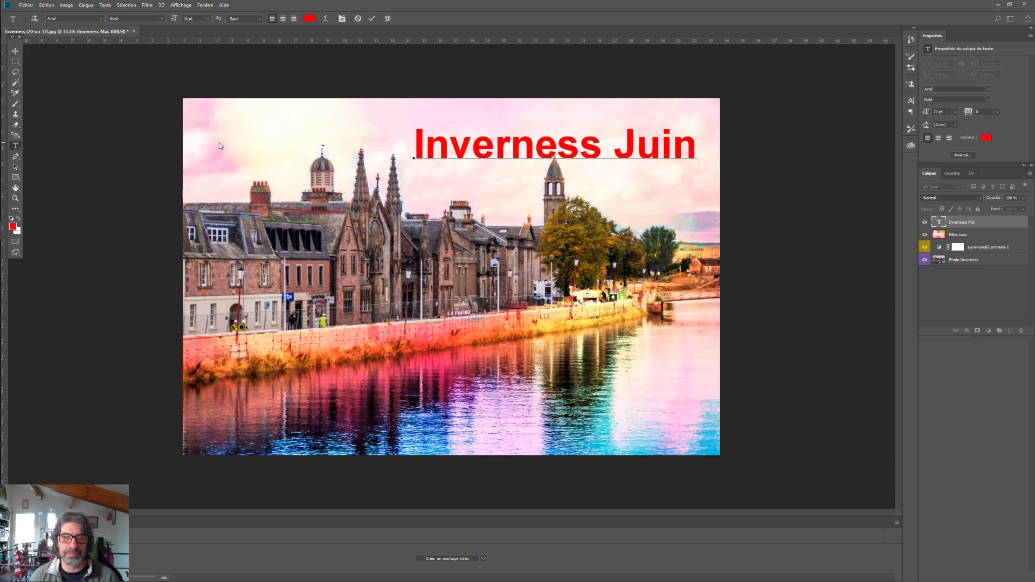
Step: Try to save the image with its layers as the Photoshop file Inverness (20 sur 17).psd
click(33, 6)
click(47, 96)
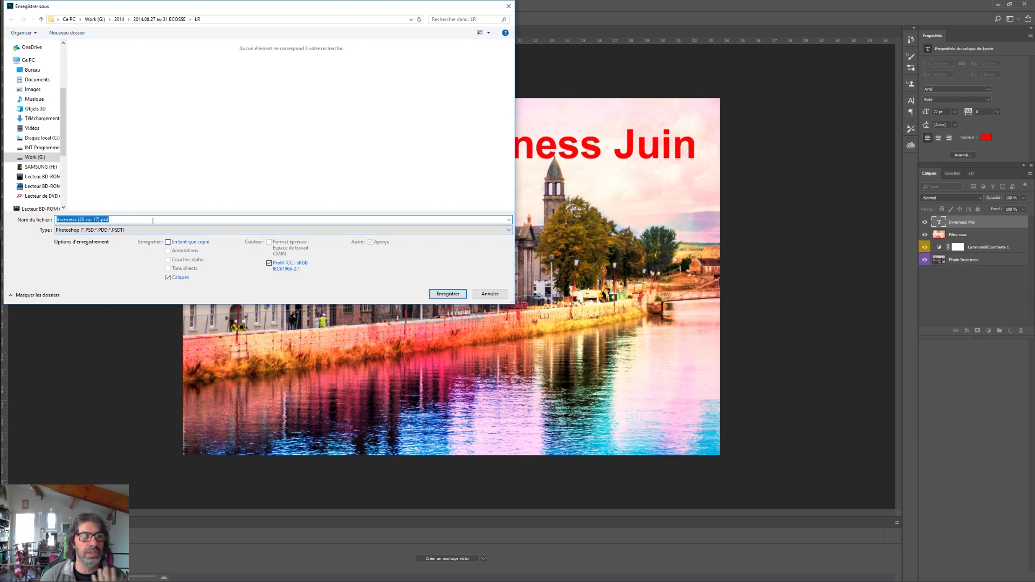
click(445, 299)
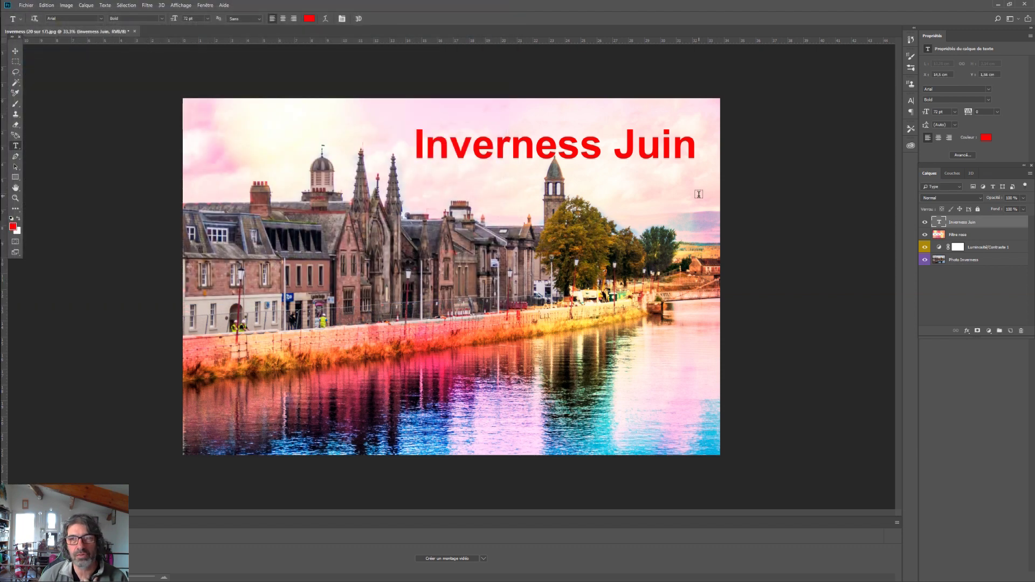
Step: Start saving a copy of the image in JPEG format, and cancel the save
click(27, 6)
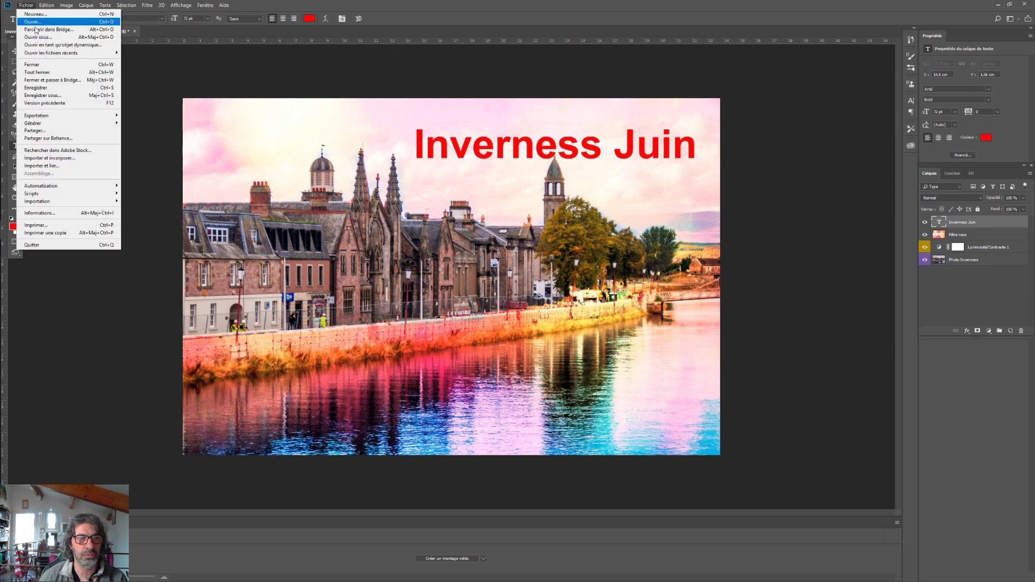
click(60, 95)
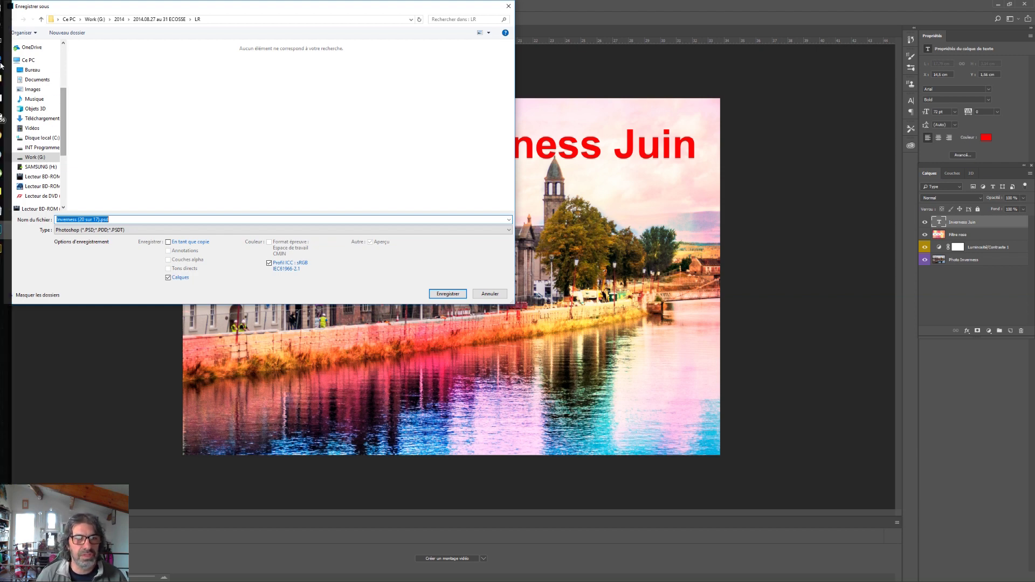
click(242, 232)
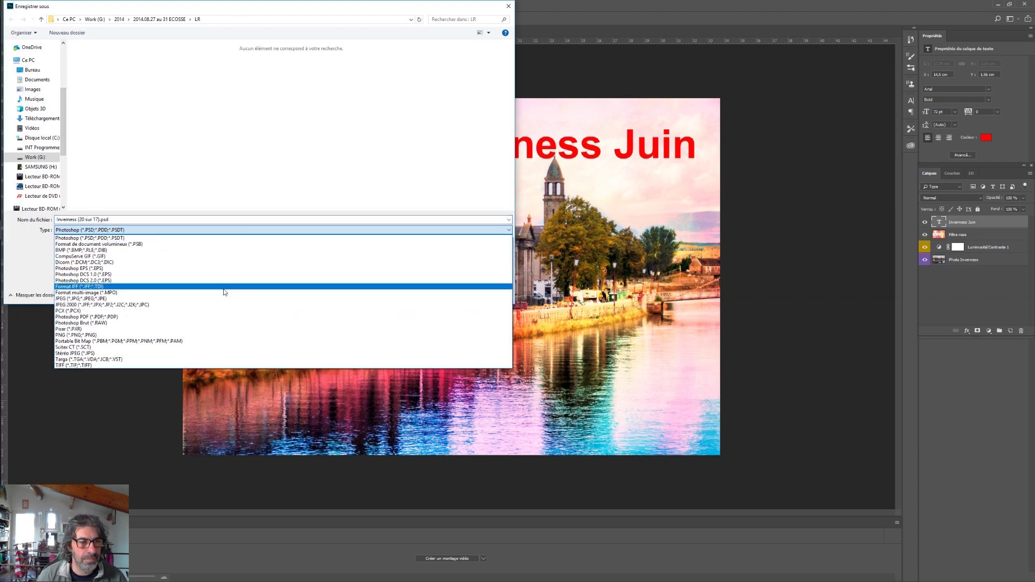
click(194, 305)
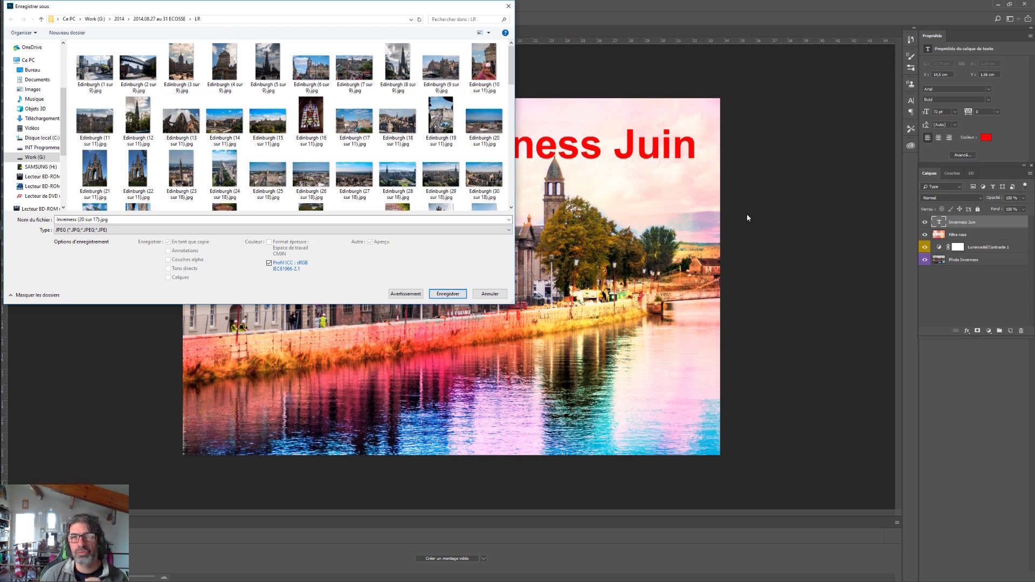
click(490, 296)
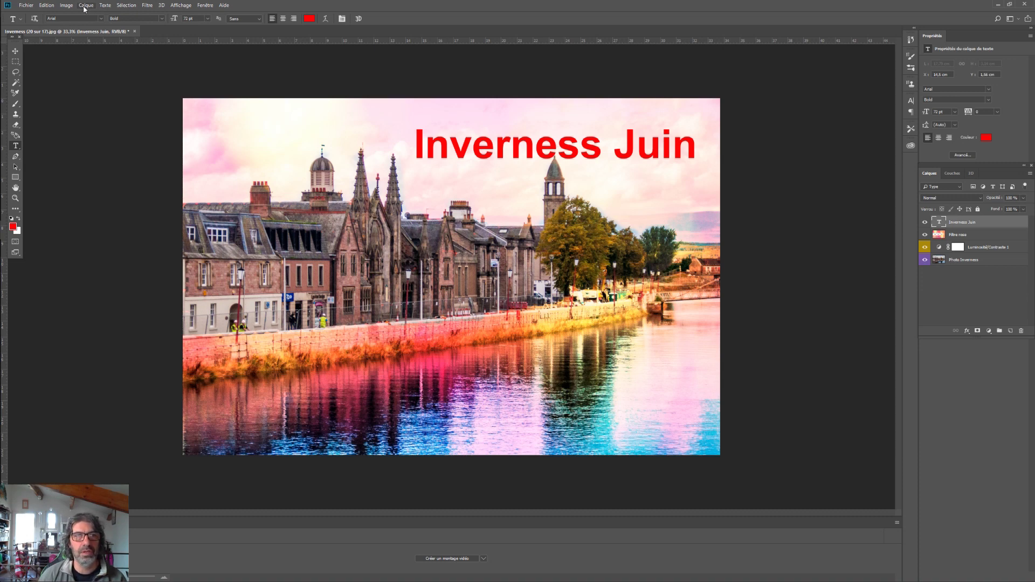
Step: Flatten all the image's layers into one background layer, and undo the flattening
click(85, 7)
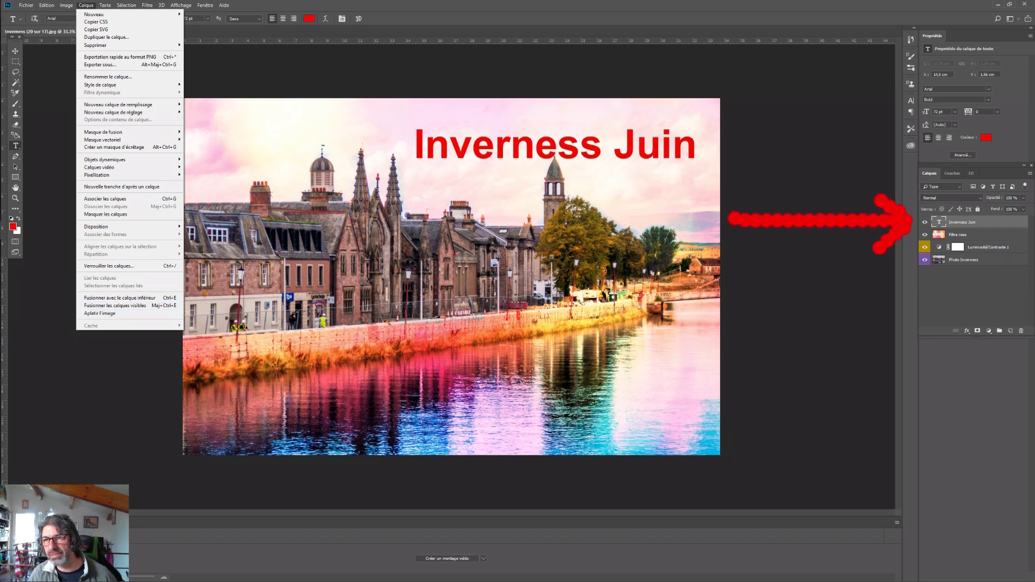
click(92, 312)
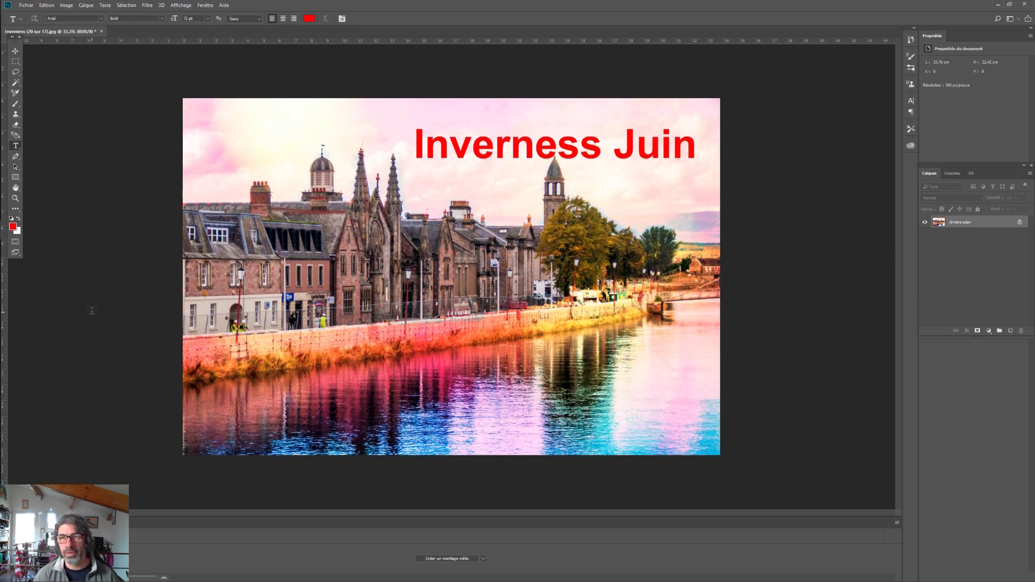
key(ctrl+z)
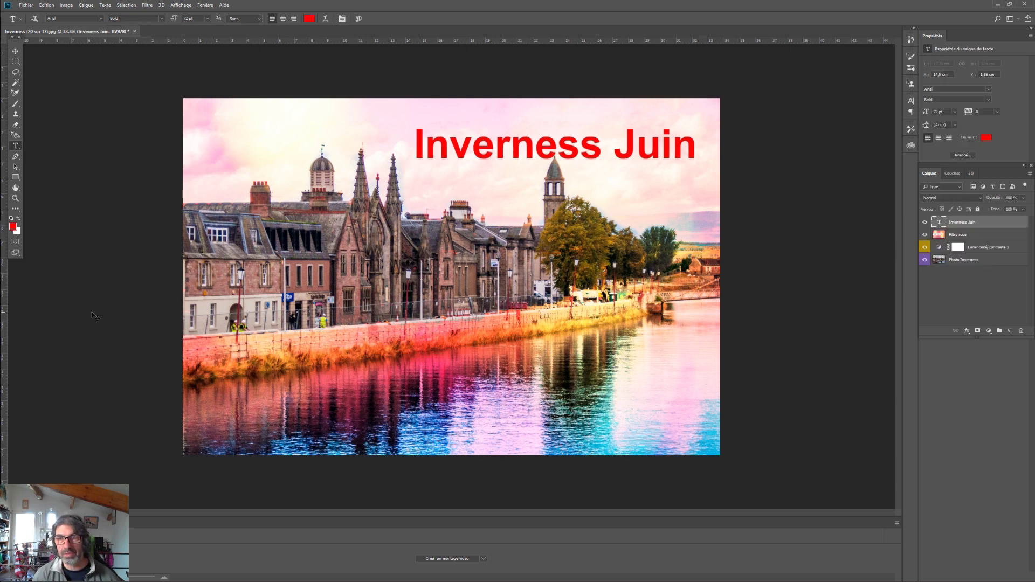